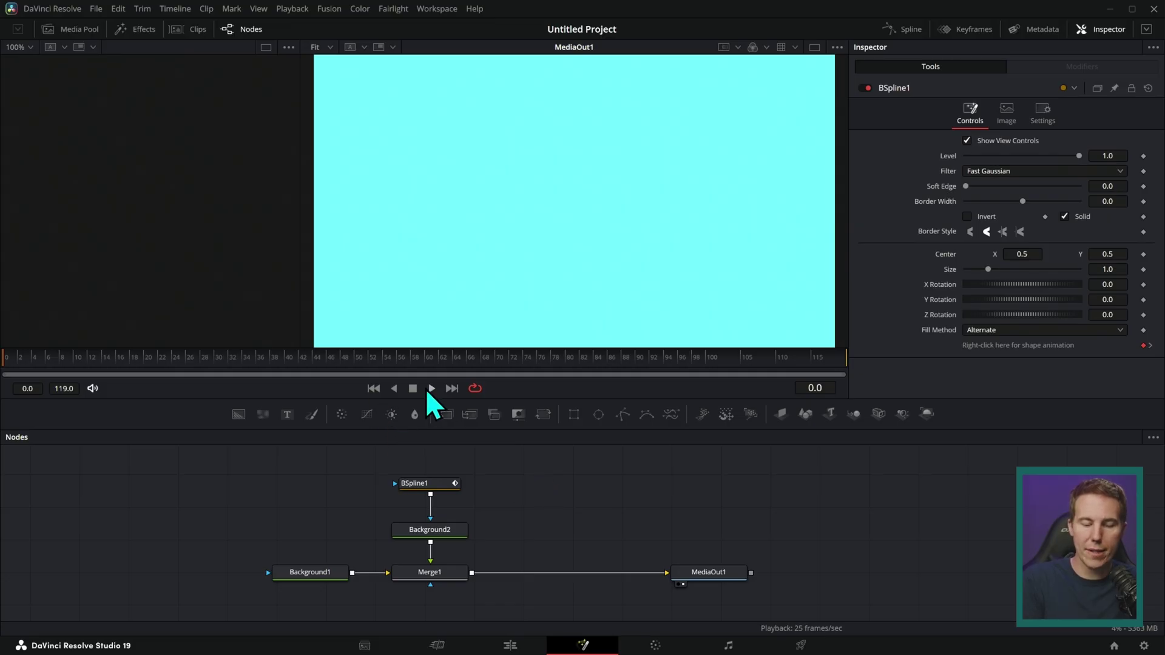
Play the wave animation and scrub through its first frames to review the current timing.
{"action": "left_click", "coordinate": [429, 388]}
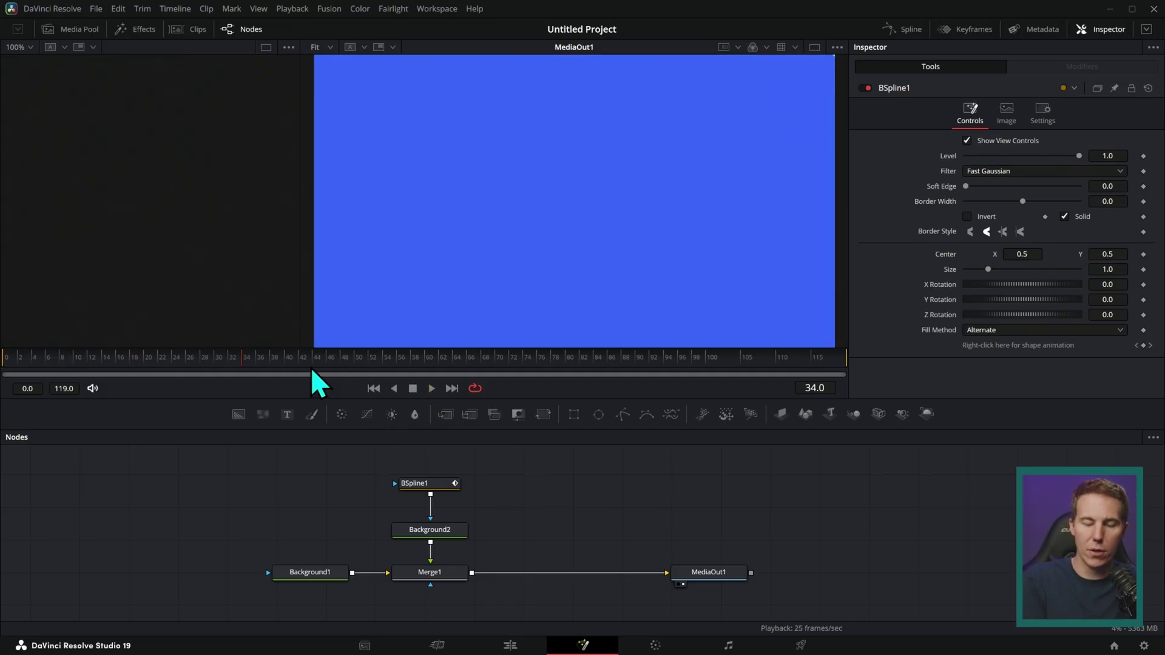
{"action": "left_click_drag", "start_coordinate": [312, 368], "coordinate": [276, 380]}
{"action": "left_click", "coordinate": [372, 389]}
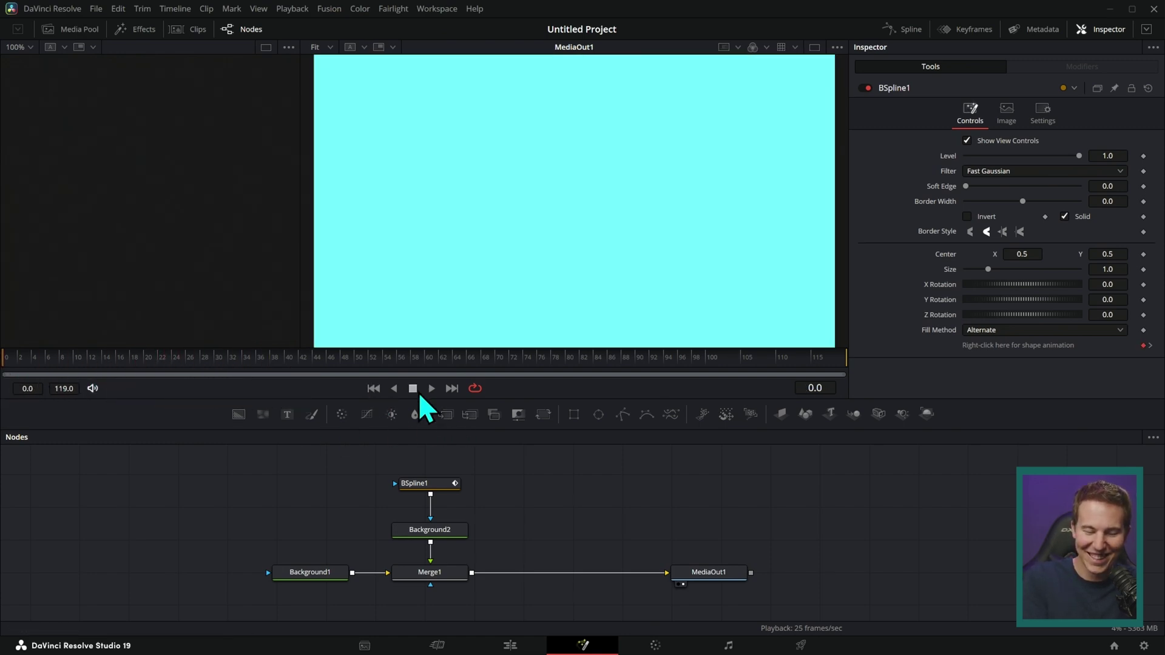
{"action": "left_click_drag", "start_coordinate": [73, 371], "coordinate": [284, 373]}
Show BSpline1's Polyline animation in the Keyframes editor, with the whole composition fitted to the view.
{"action": "left_click", "coordinate": [433, 485]}
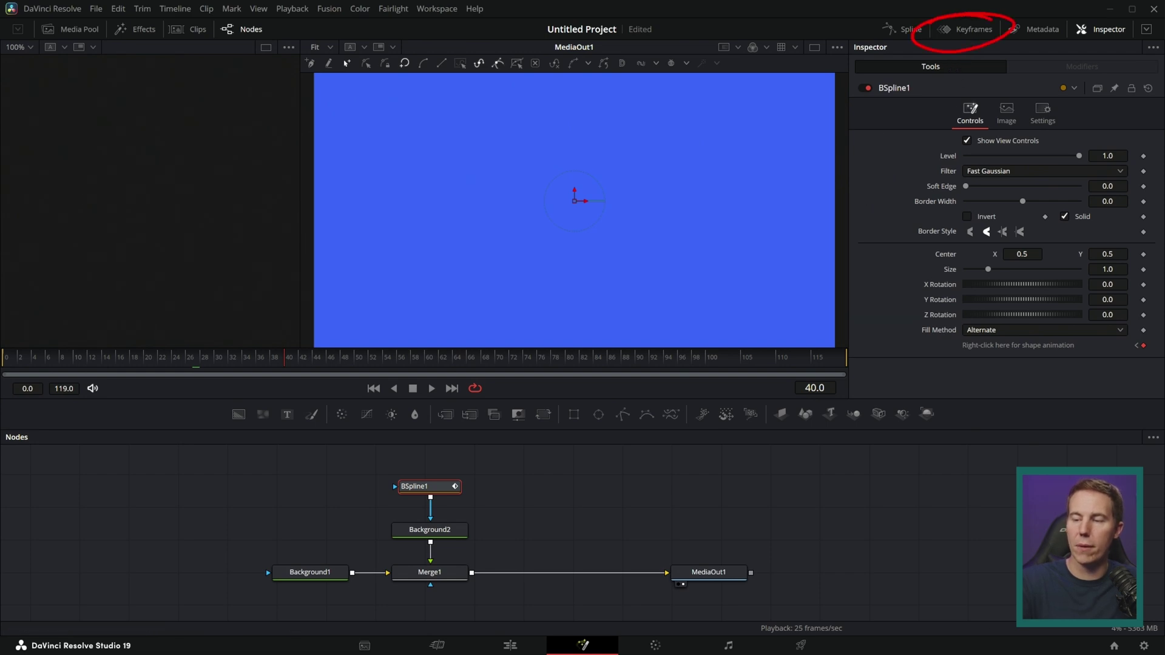
{"action": "left_click", "coordinate": [969, 31]}
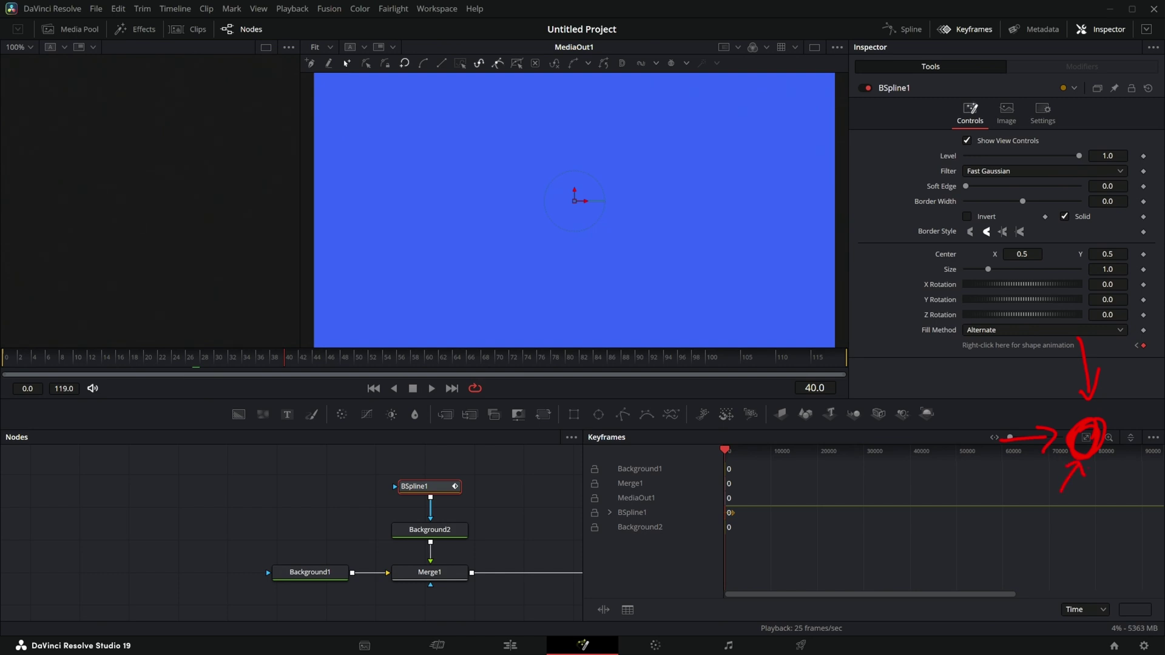
{"action": "left_click", "coordinate": [1086, 437]}
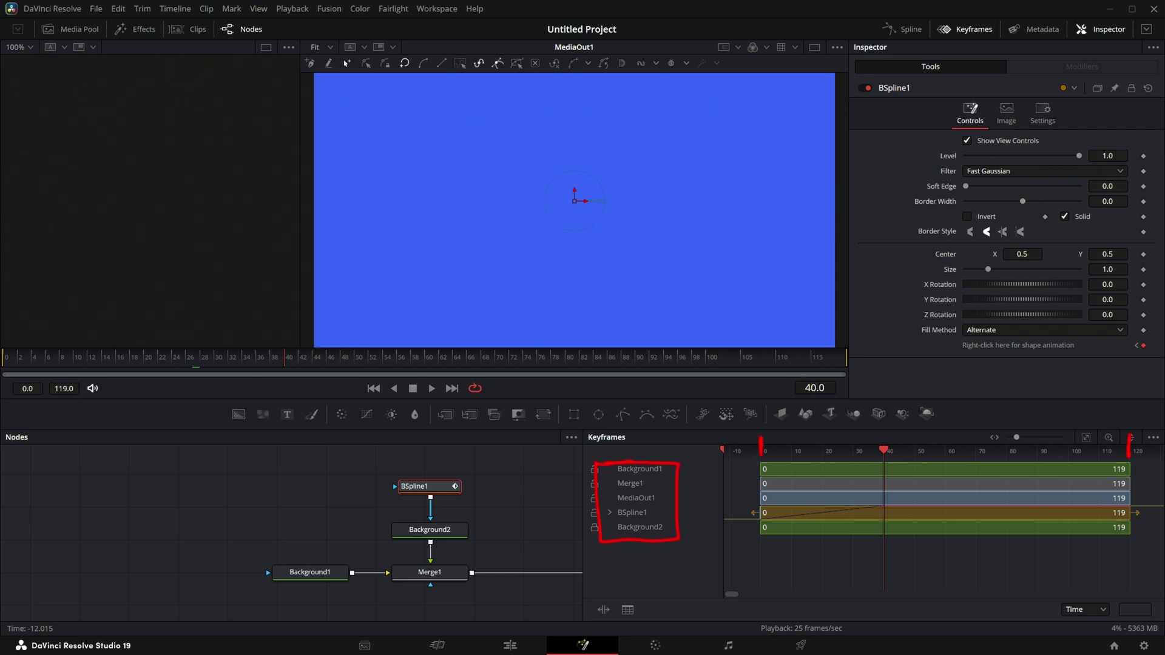
{"action": "left_click_drag", "start_coordinate": [1097, 433], "coordinate": [762, 429]}
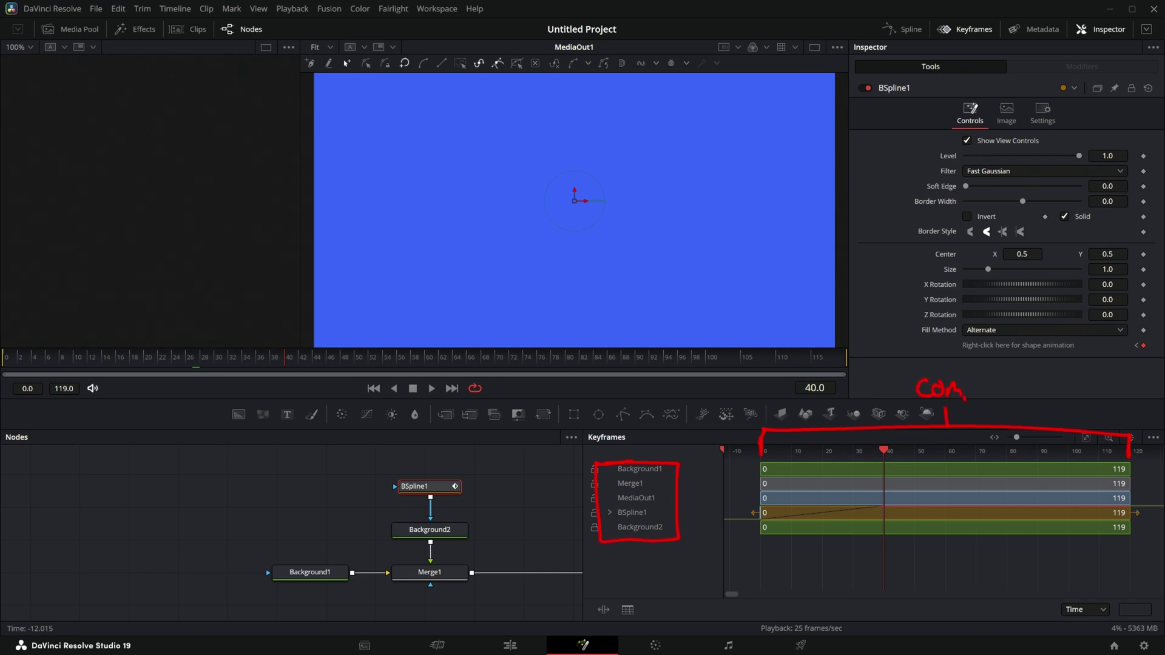
{"action": "key", "text": "Escape"}
{"action": "key", "text": "ctrl+2"}
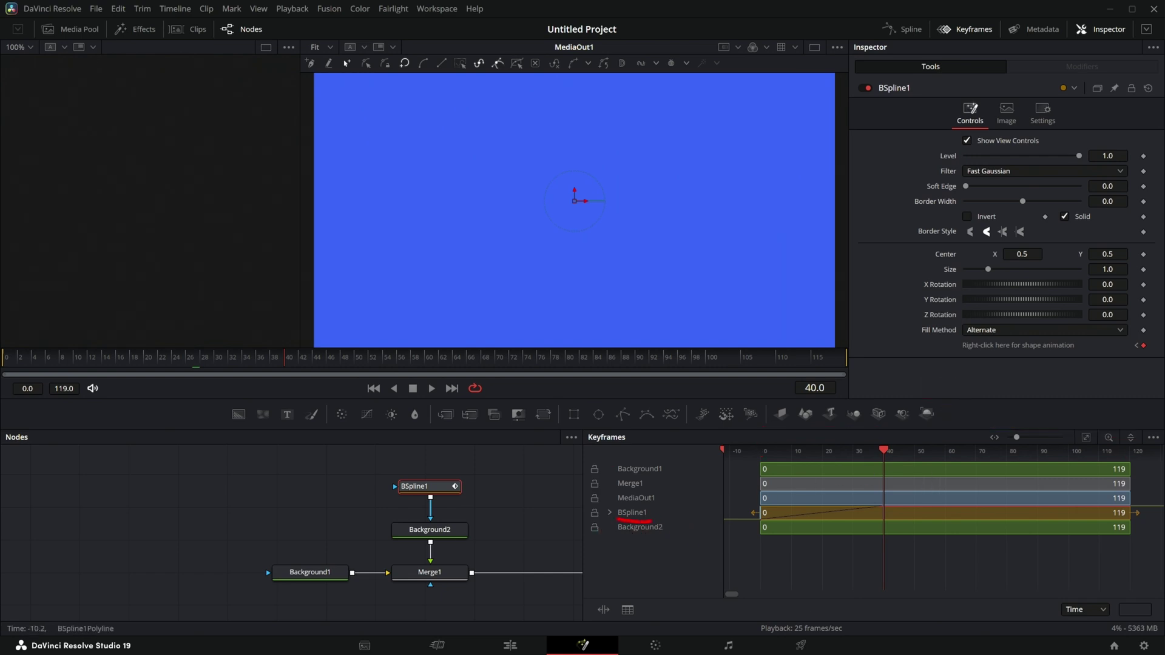
{"action": "key", "text": "Escape"}
{"action": "left_click", "coordinate": [609, 513]}
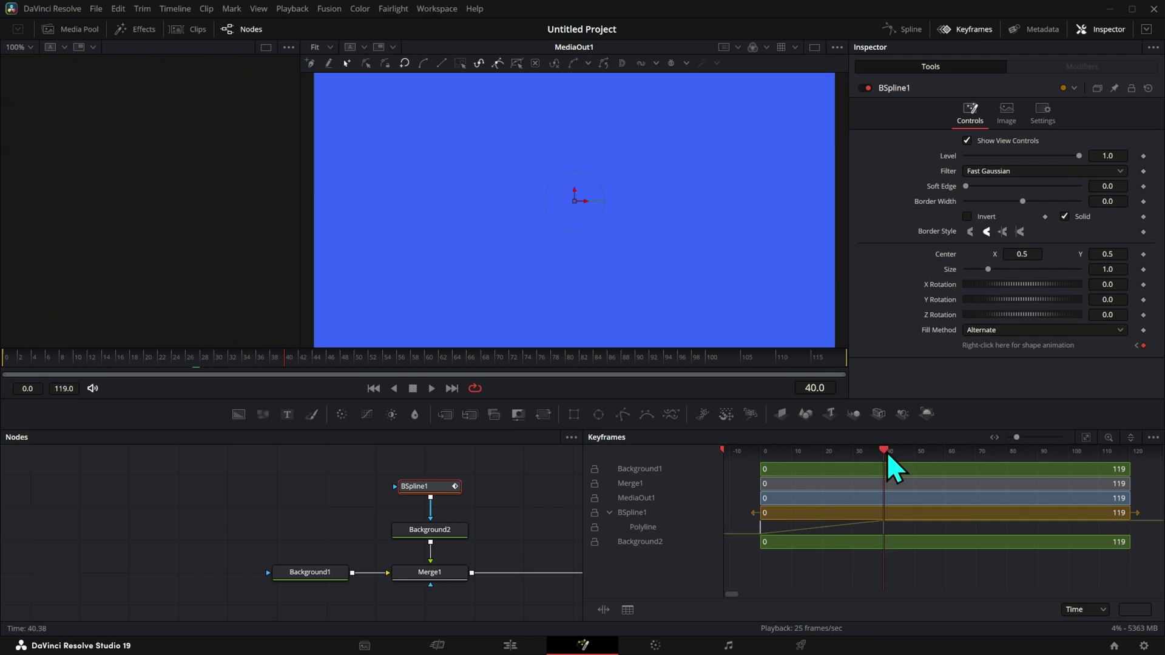
Move BSpline1's ending Polyline keyframe to frame 60 and on to frame 120, with the playhead parked at frame 54.
{"action": "left_click_drag", "start_coordinate": [887, 453], "coordinate": [928, 455]}
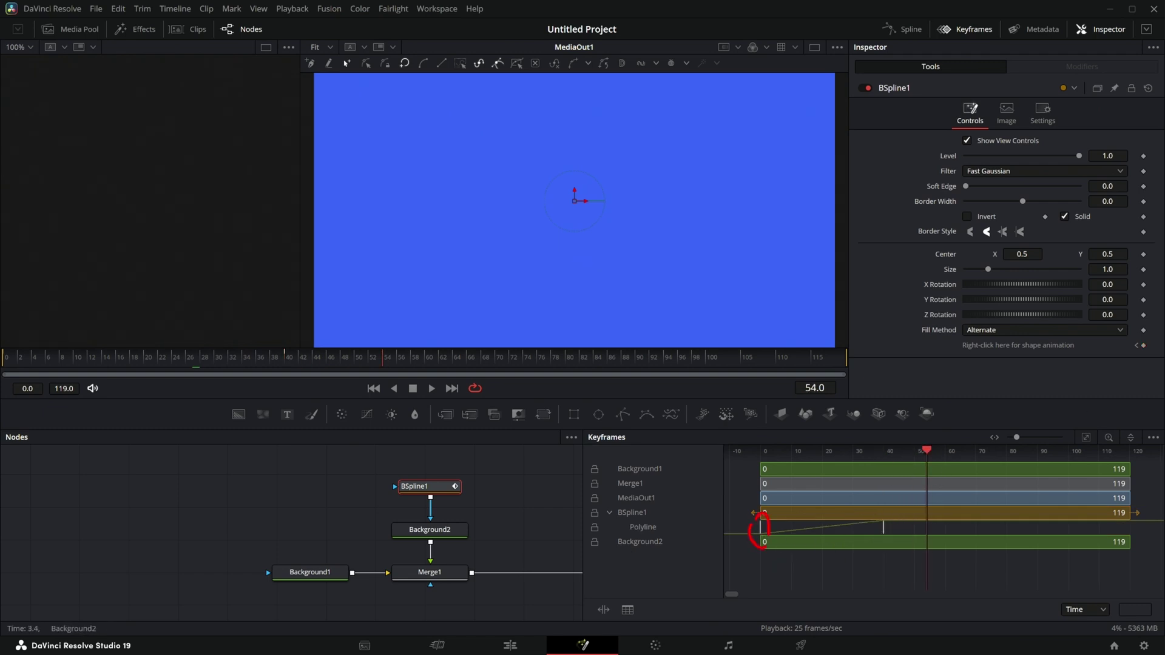
{"action": "key", "text": "Escape"}
{"action": "left_click_drag", "start_coordinate": [885, 534], "coordinate": [945, 534]}
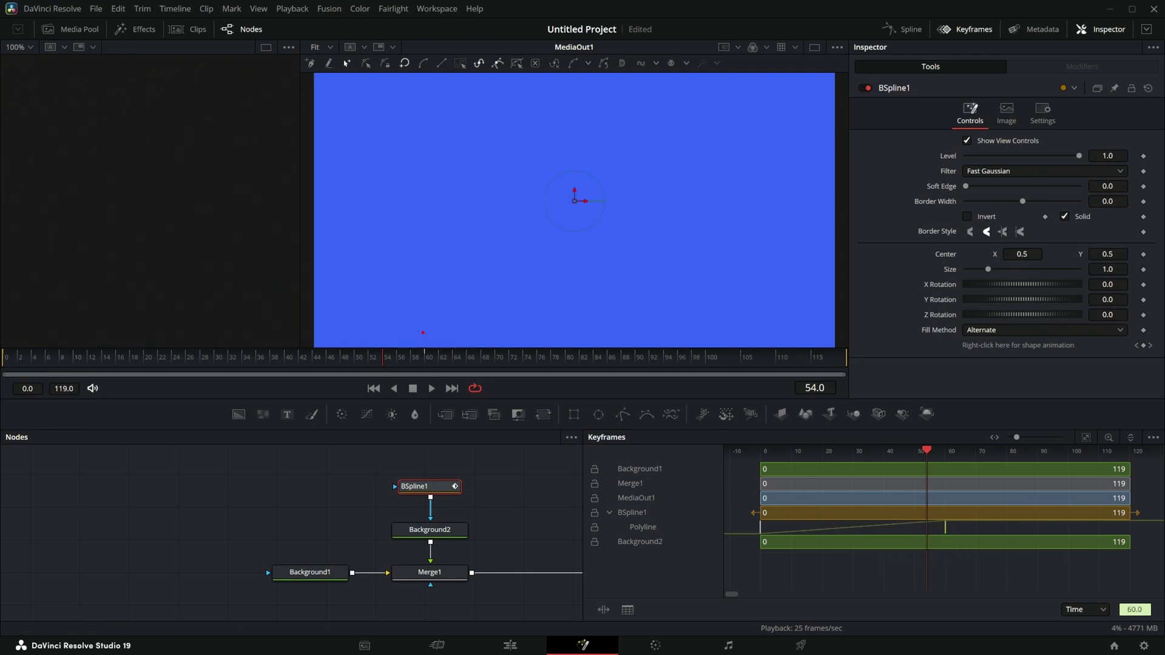
{"action": "left_click_drag", "start_coordinate": [945, 529], "coordinate": [1133, 531]}
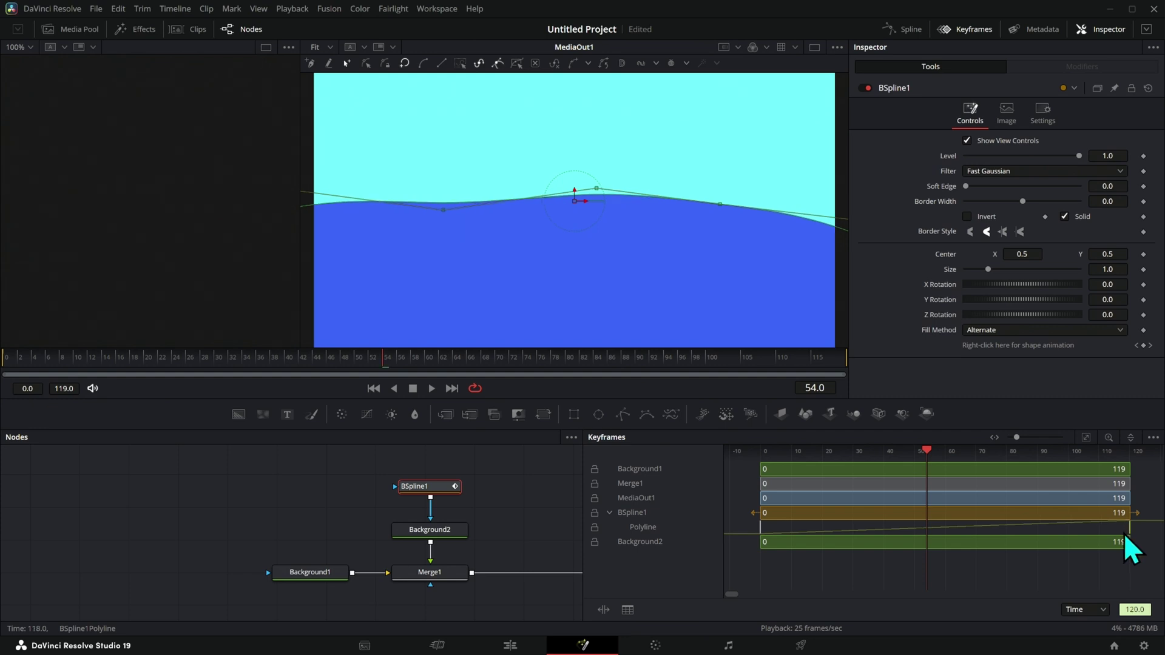
Play the slowed wave animation from the start and stop it partway.
{"action": "left_click", "coordinate": [432, 389]}
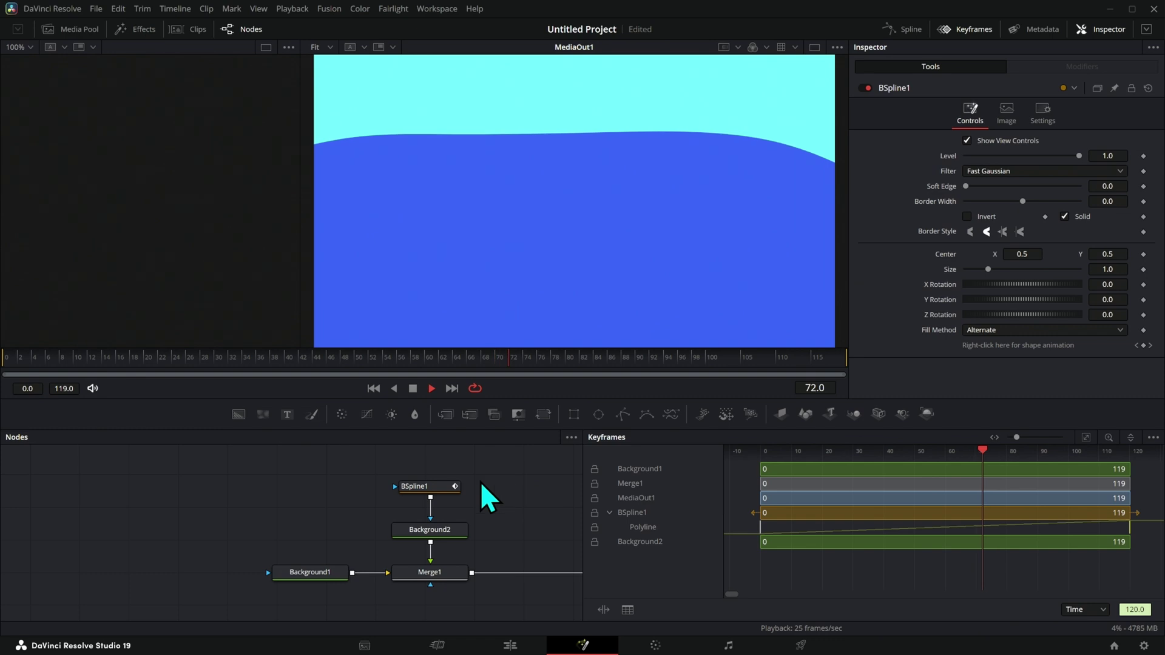
{"action": "left_click", "coordinate": [374, 388]}
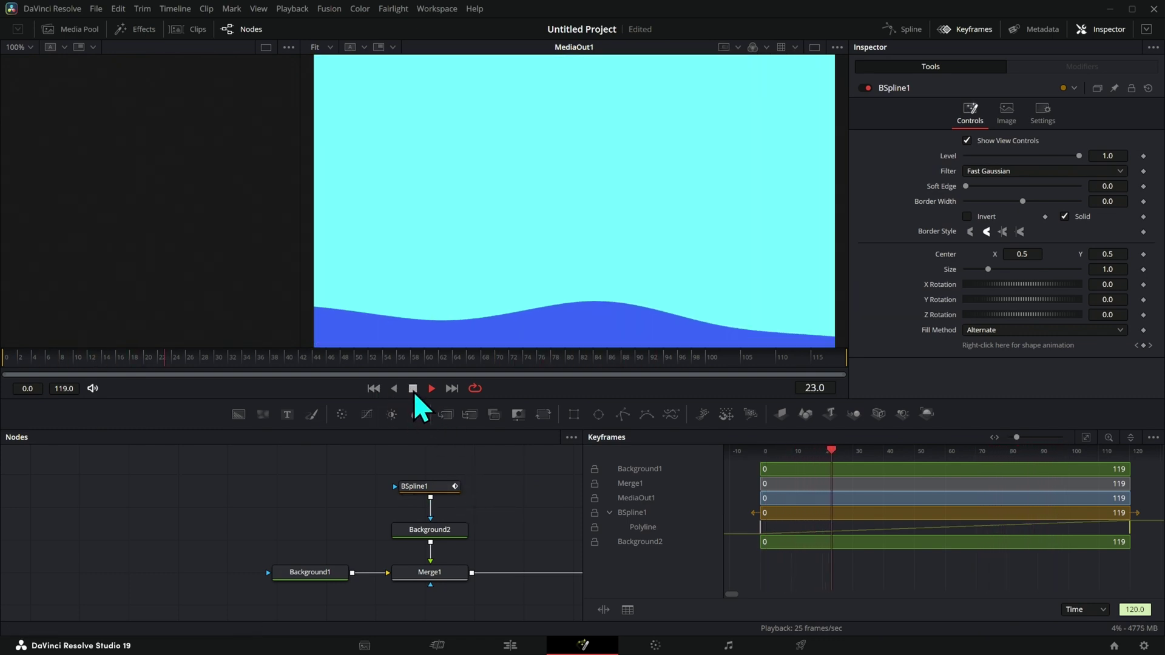
{"action": "left_click", "coordinate": [414, 389]}
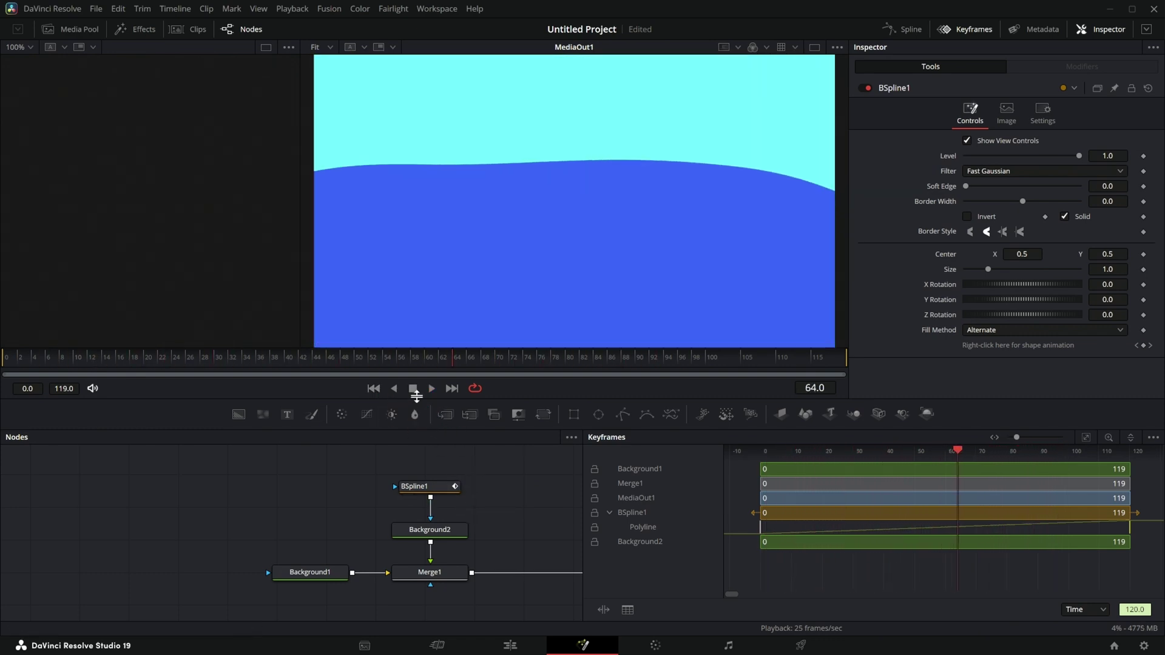
Move BSpline1's starting Polyline keyframe to frame 39 and its ending one to frame 68, and preview the timing.
{"action": "left_click_drag", "start_coordinate": [757, 531], "coordinate": [881, 534]}
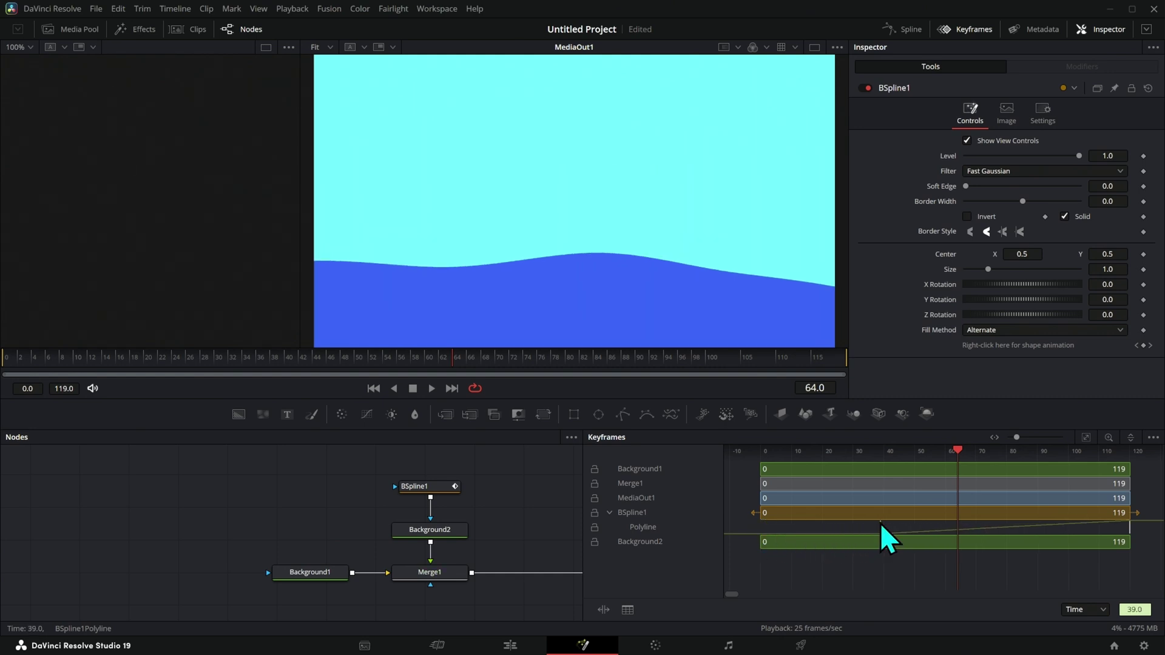
{"action": "left_click_drag", "start_coordinate": [1129, 529], "coordinate": [969, 534]}
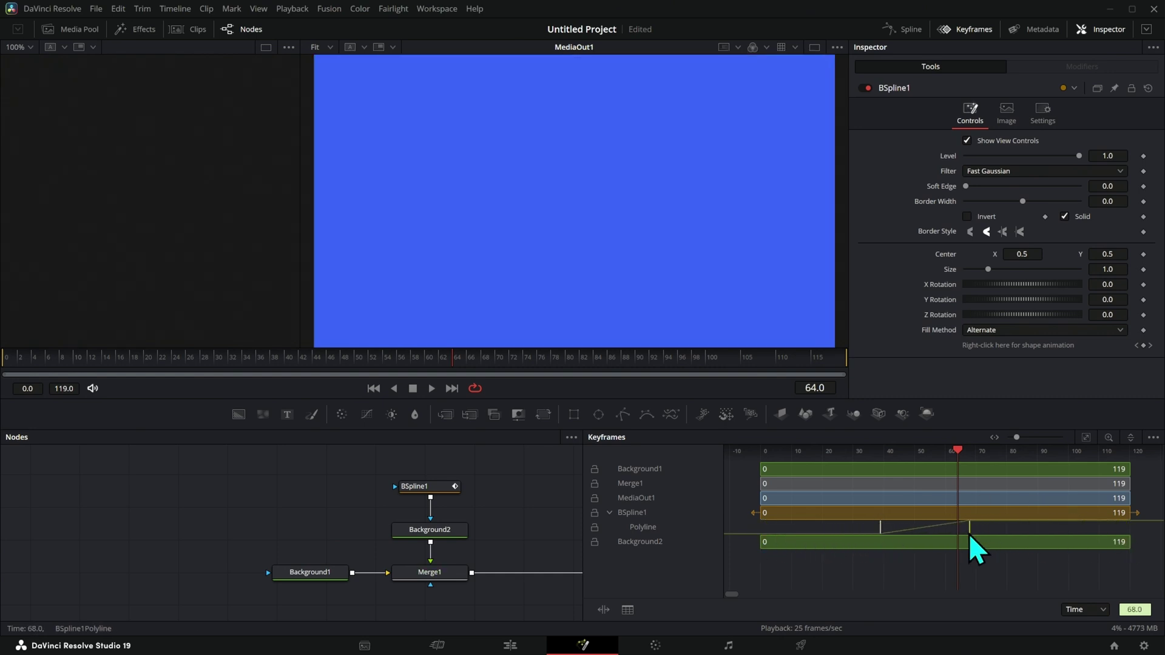
{"action": "left_click_drag", "start_coordinate": [956, 454], "coordinate": [1072, 443]}
{"action": "left_click_drag", "start_coordinate": [962, 467], "coordinate": [850, 470]}
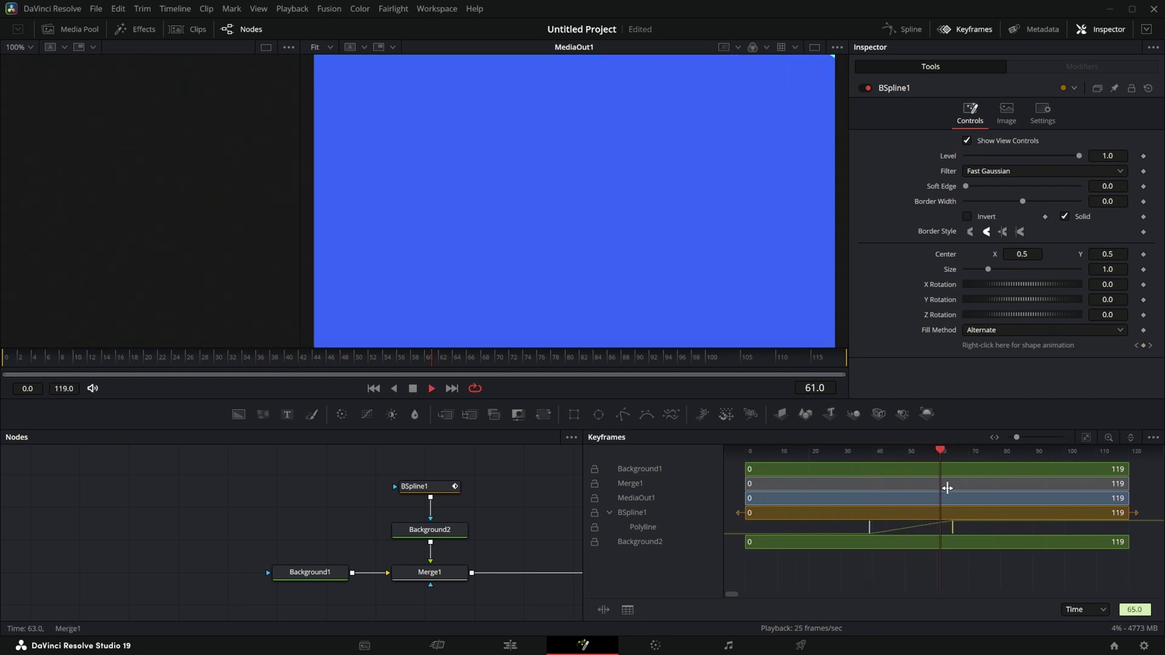
Shift both Polyline keyframes together to start at about frame 30 with their spacing kept, and play the result.
{"action": "left_click_drag", "start_coordinate": [986, 525], "coordinate": [843, 564]}
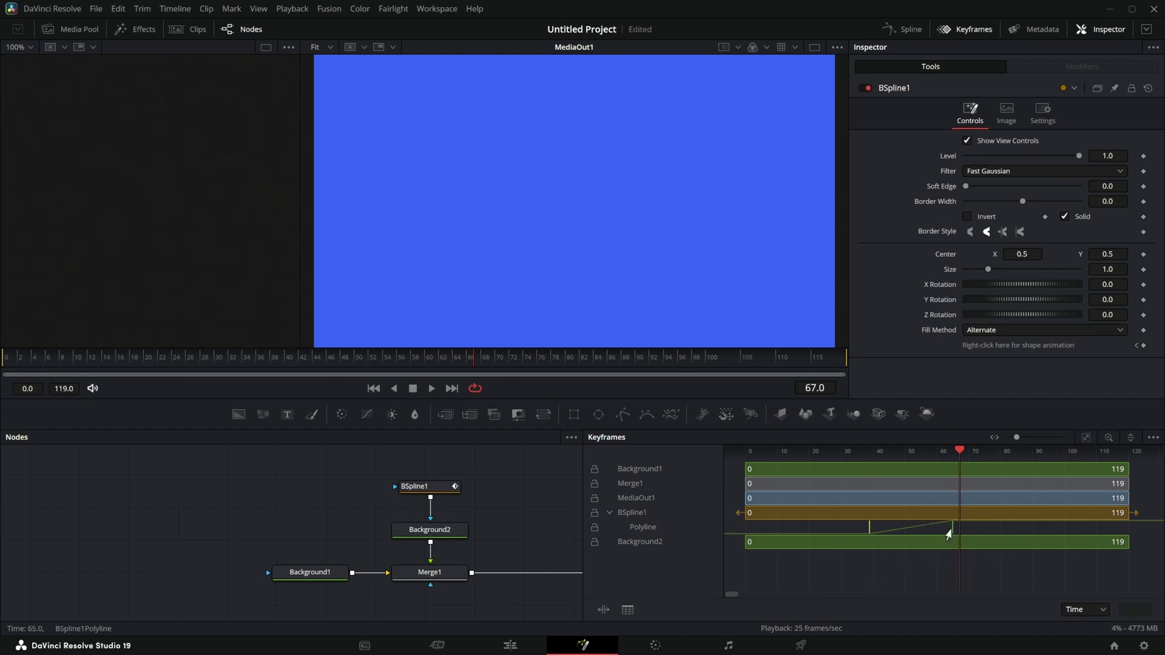
{"action": "mouse_move", "coordinate": [948, 534]}
{"action": "left_mouse_down"}
{"action": "mouse_move", "coordinate": [1000, 531]}
{"action": "mouse_move", "coordinate": [831, 536]}
{"action": "mouse_move", "coordinate": [1004, 534]}
{"action": "mouse_move", "coordinate": [867, 535]}
{"action": "mouse_move", "coordinate": [926, 535]}
{"action": "left_mouse_up"}
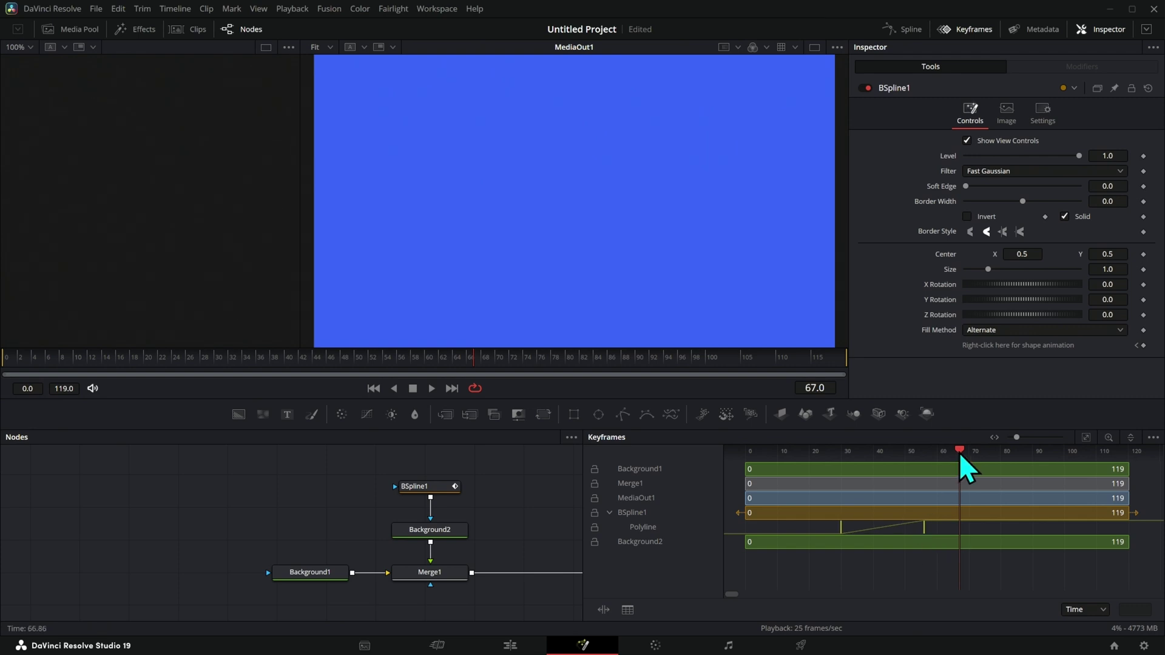
{"action": "left_click_drag", "start_coordinate": [960, 464], "coordinate": [816, 477]}
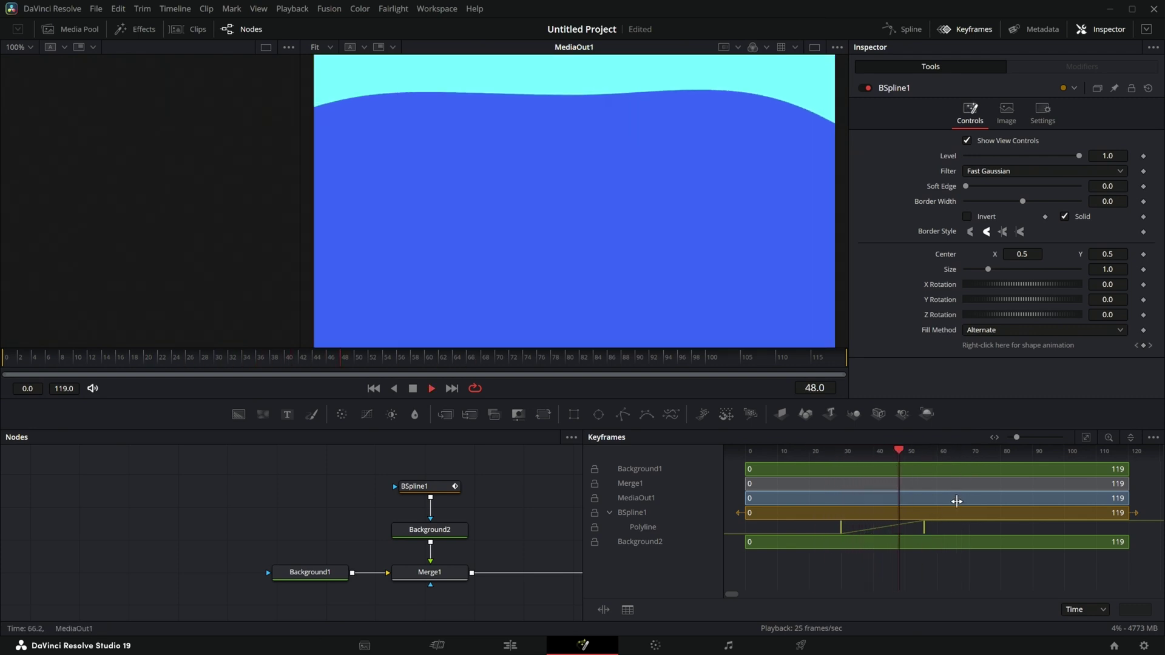
{"action": "key", "text": "space"}
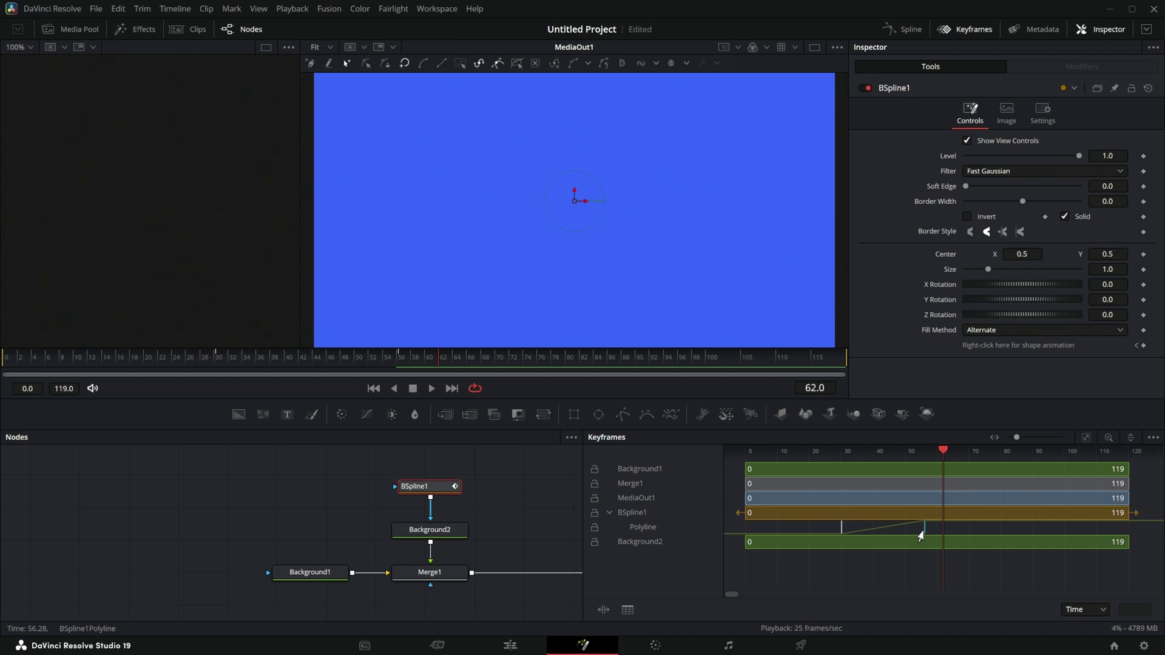
Move the ending Polyline keyframe out to frame 90 and play the slower wave.
{"action": "left_click_drag", "start_coordinate": [924, 530], "coordinate": [1032, 535]}
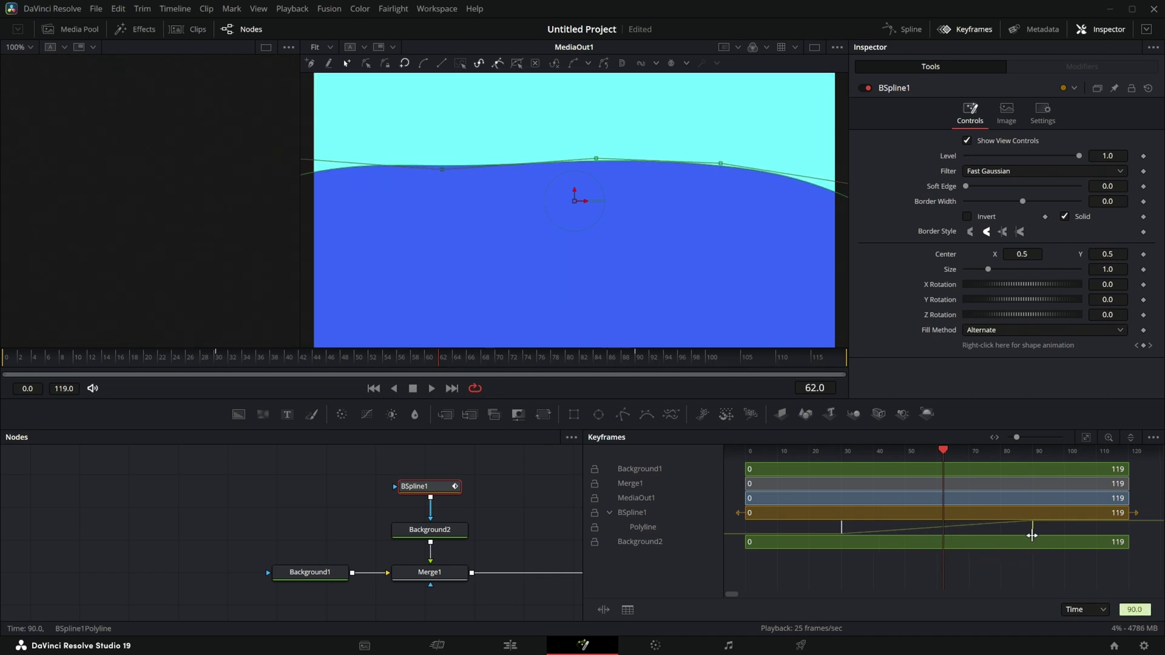
{"action": "left_click_drag", "start_coordinate": [944, 456], "coordinate": [784, 483]}
{"action": "key", "text": "space"}
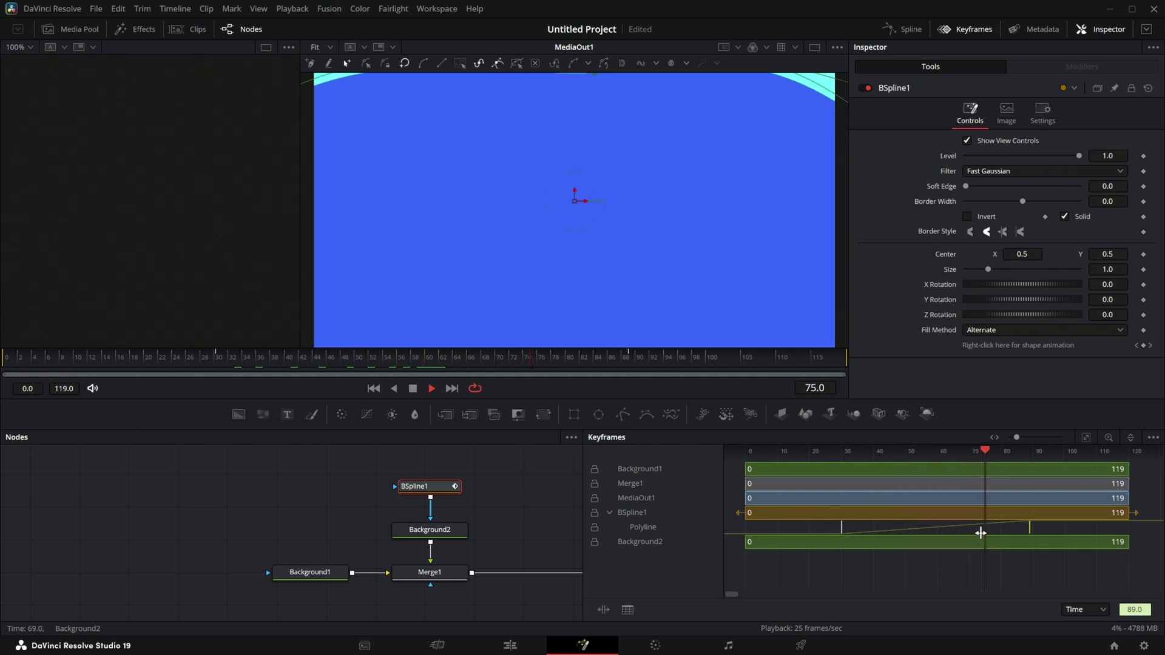
Pull the ending Polyline keyframe back to about frame 55 and shift both keyframes together to start at about frame 10.
{"action": "left_click_drag", "start_coordinate": [1026, 534], "coordinate": [915, 529]}
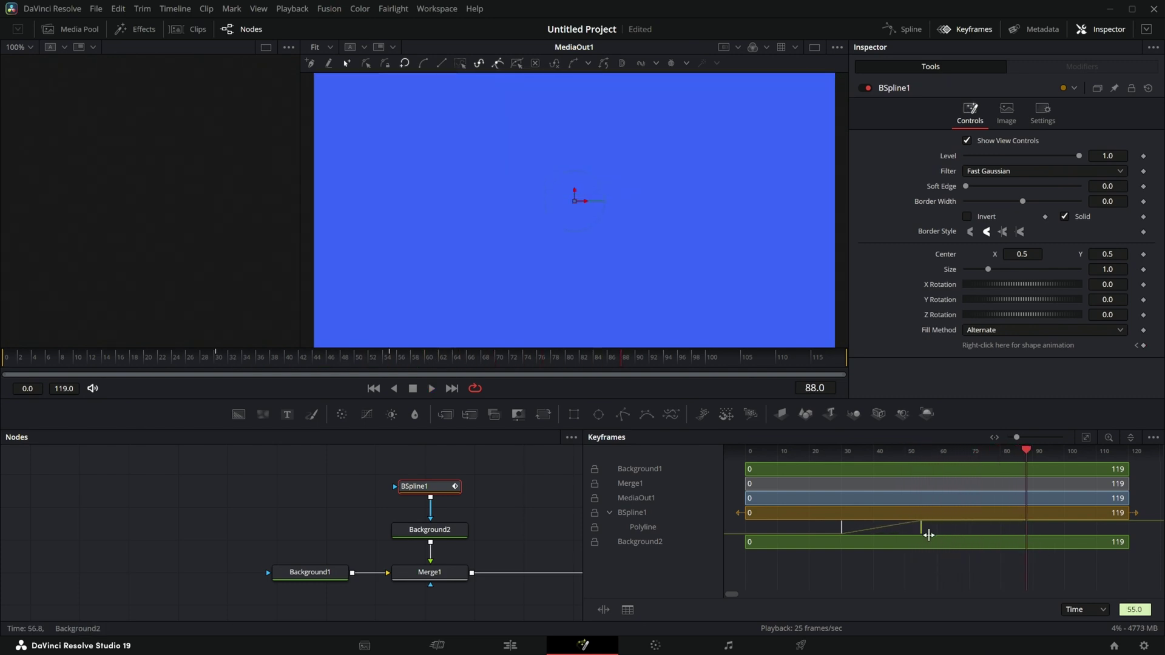
{"action": "left_click_drag", "start_coordinate": [829, 534], "coordinate": [772, 533]}
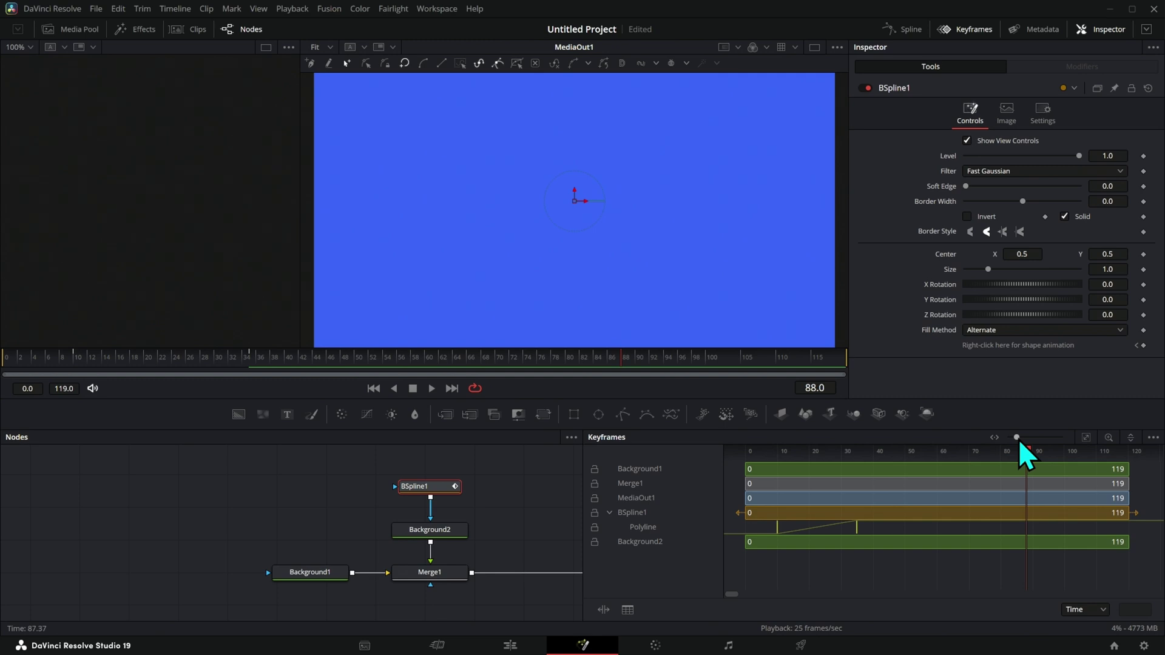
Fit the whole keyframe timeline in view and shift both Polyline keyframes together to about frames 79 and 104.
{"action": "left_click_drag", "start_coordinate": [1018, 439], "coordinate": [1010, 439]}
{"action": "left_click_drag", "start_coordinate": [1040, 486], "coordinate": [650, 554]}
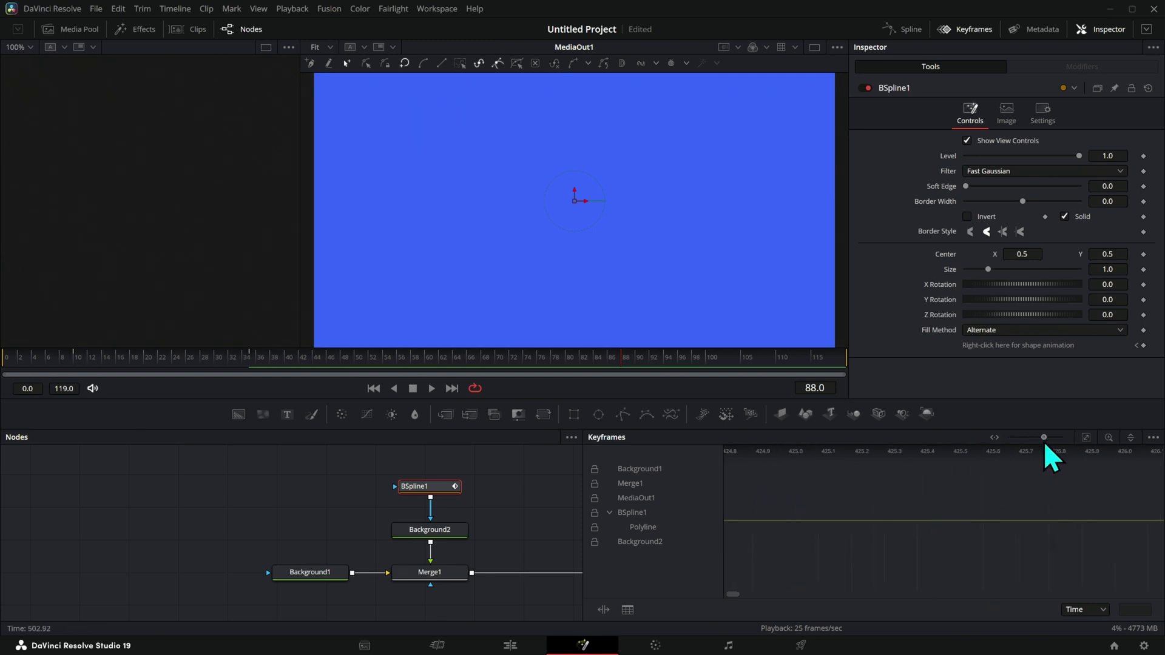
{"action": "left_click", "coordinate": [1087, 439]}
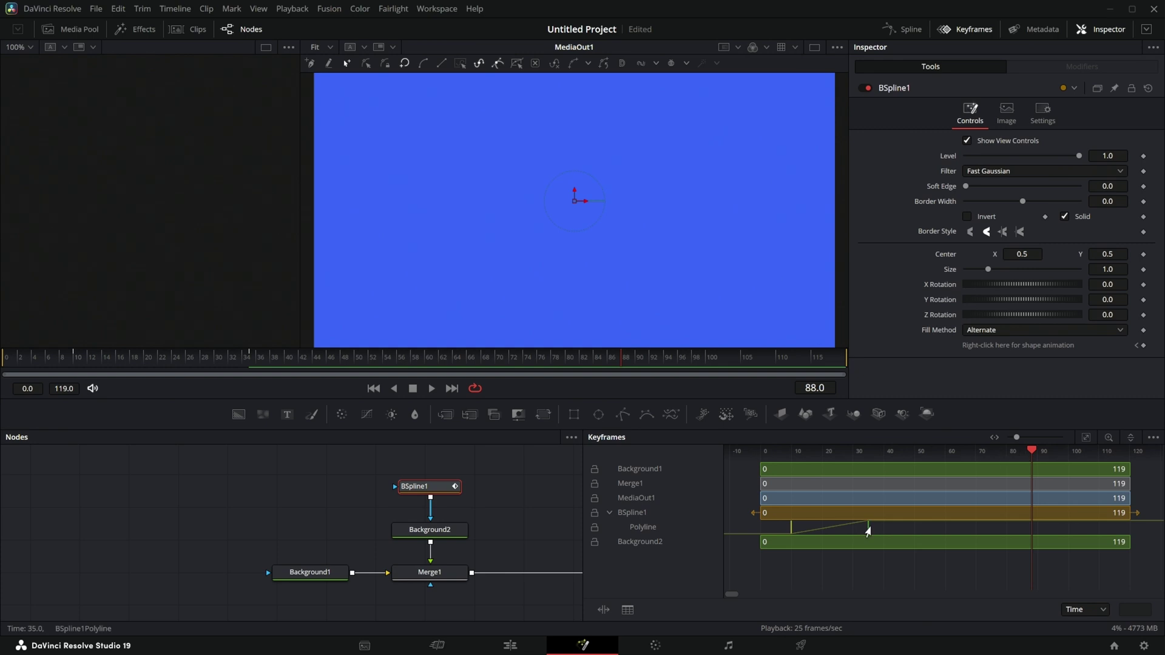
{"action": "left_click_drag", "start_coordinate": [869, 527], "coordinate": [1071, 541]}
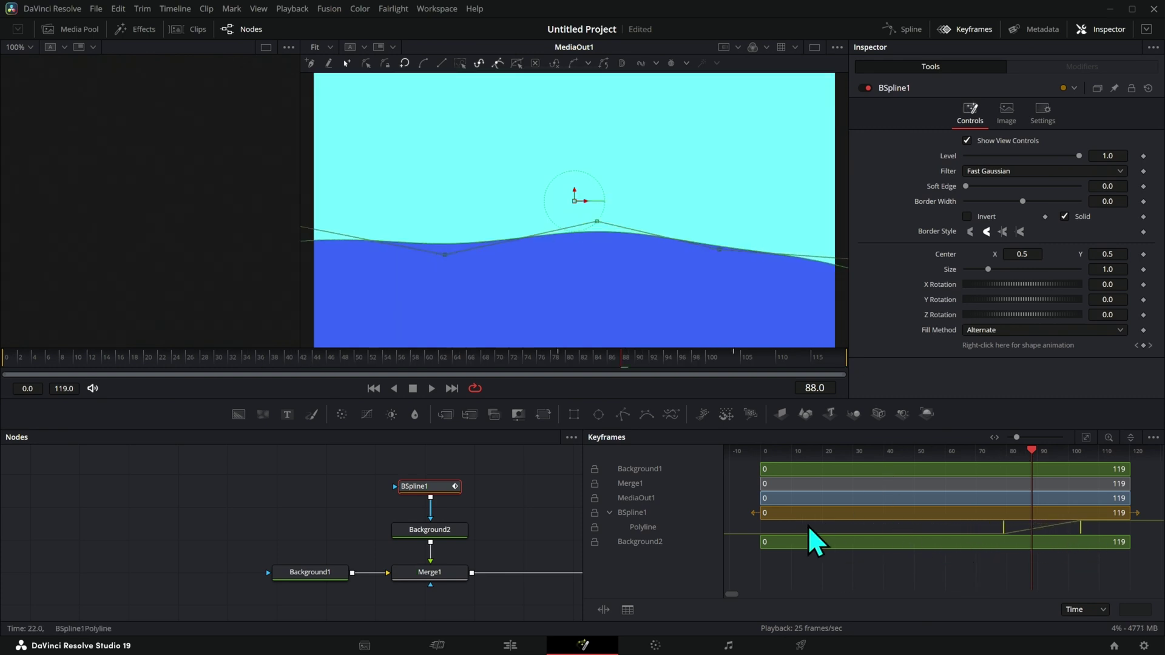
Add a new Background node beside Background2 and connect a Polygon mask to it.
{"action": "left_click", "coordinate": [525, 518]}
{"action": "left_click_drag", "start_coordinate": [503, 517], "coordinate": [342, 555]}
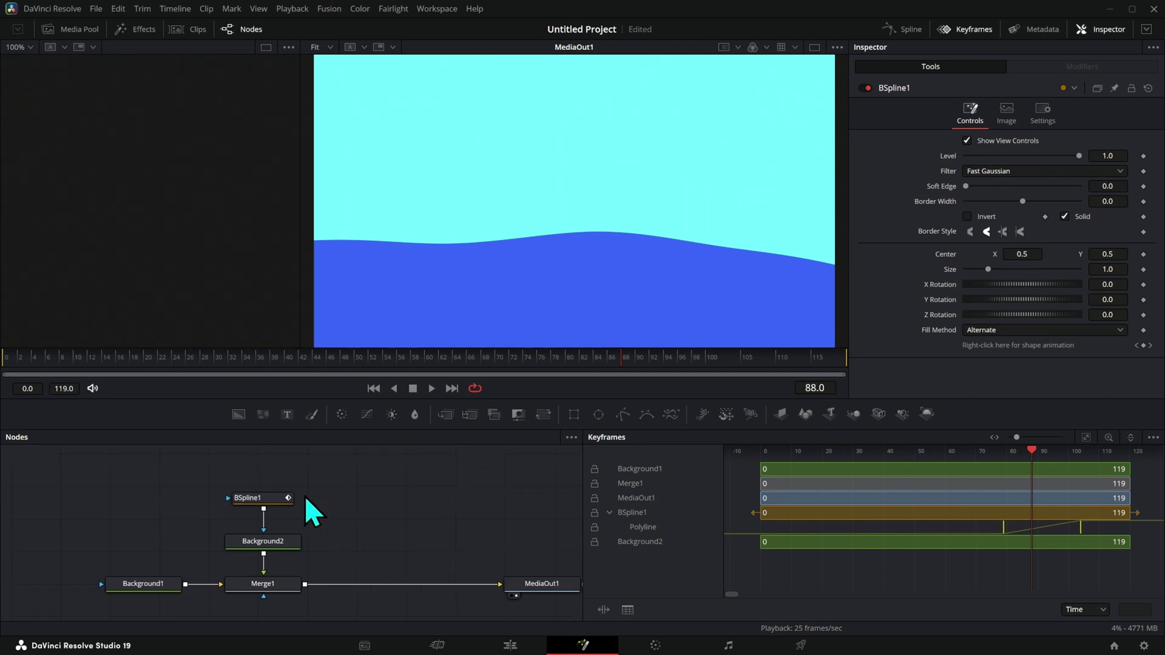
{"action": "left_click_drag", "start_coordinate": [239, 415], "coordinate": [373, 540]}
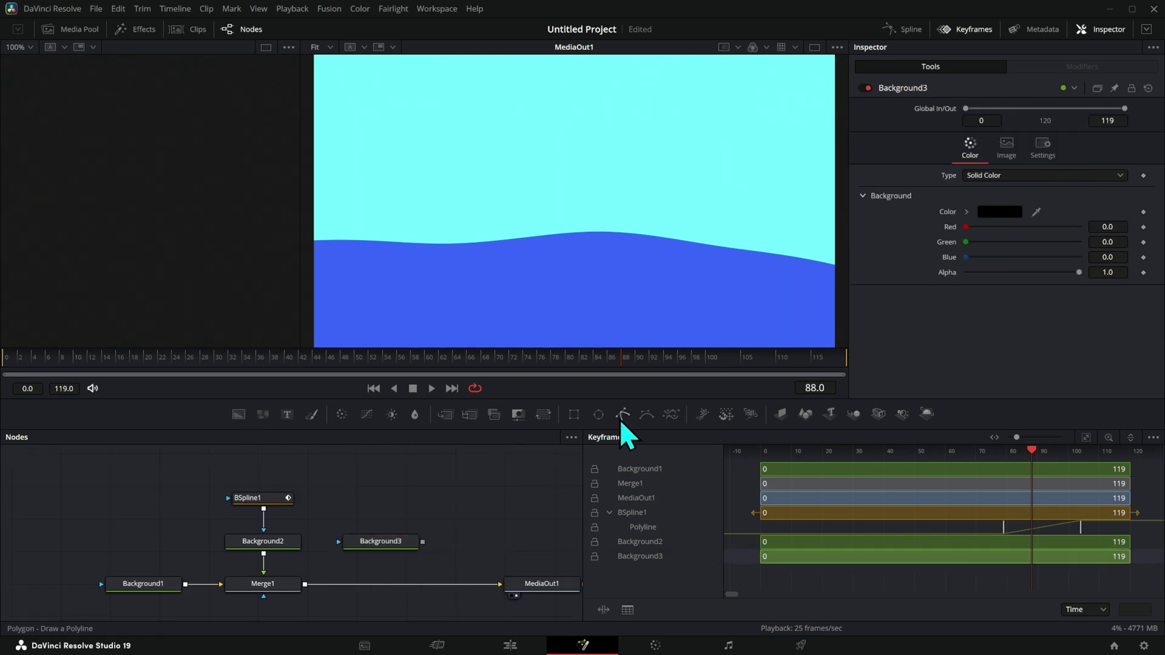
{"action": "left_click_drag", "start_coordinate": [620, 423], "coordinate": [418, 510]}
Show the new Background node in the viewer and color it yellow-green with Red 0.695 and Green 0.877.
{"action": "left_click", "coordinate": [406, 547]}
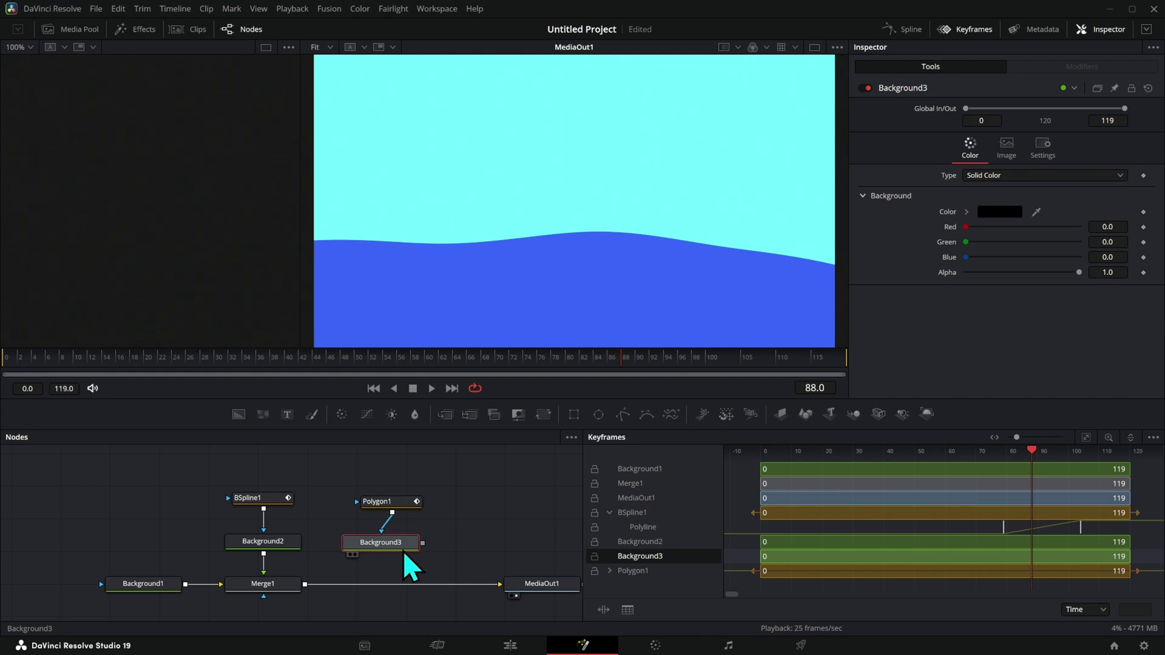
{"action": "key", "text": "2"}
{"action": "left_click_drag", "start_coordinate": [966, 227], "coordinate": [1065, 242]}
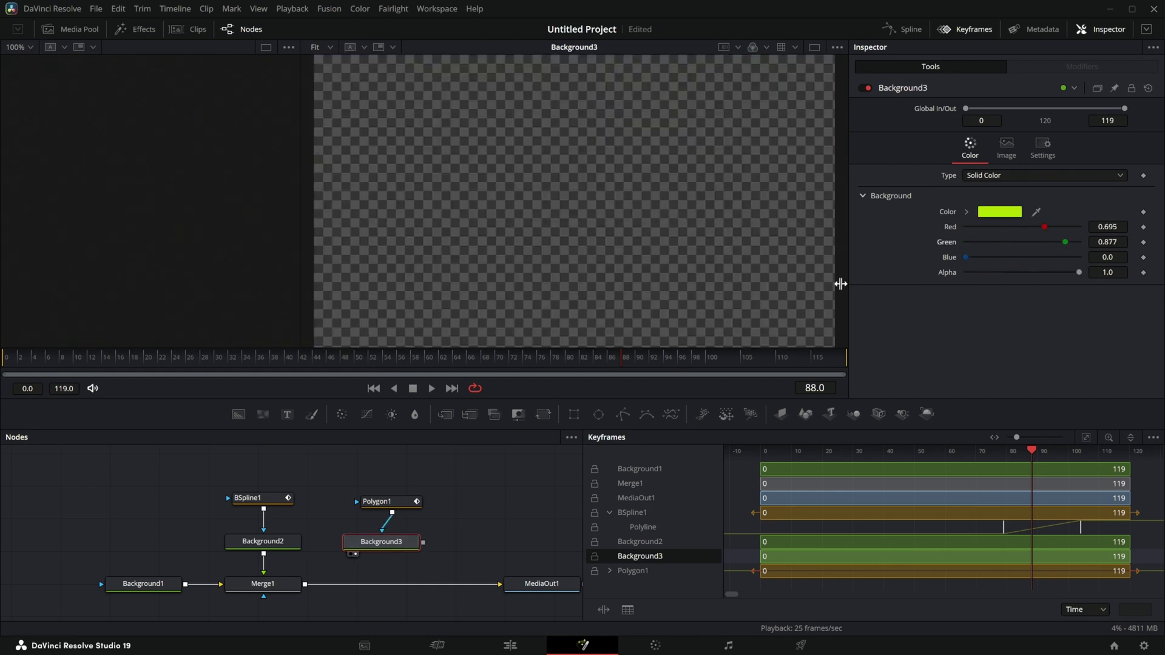
Draw a closed three-point polygon mask for the new background, with a wide upper edge and a curved point below.
{"action": "left_click", "coordinate": [393, 502]}
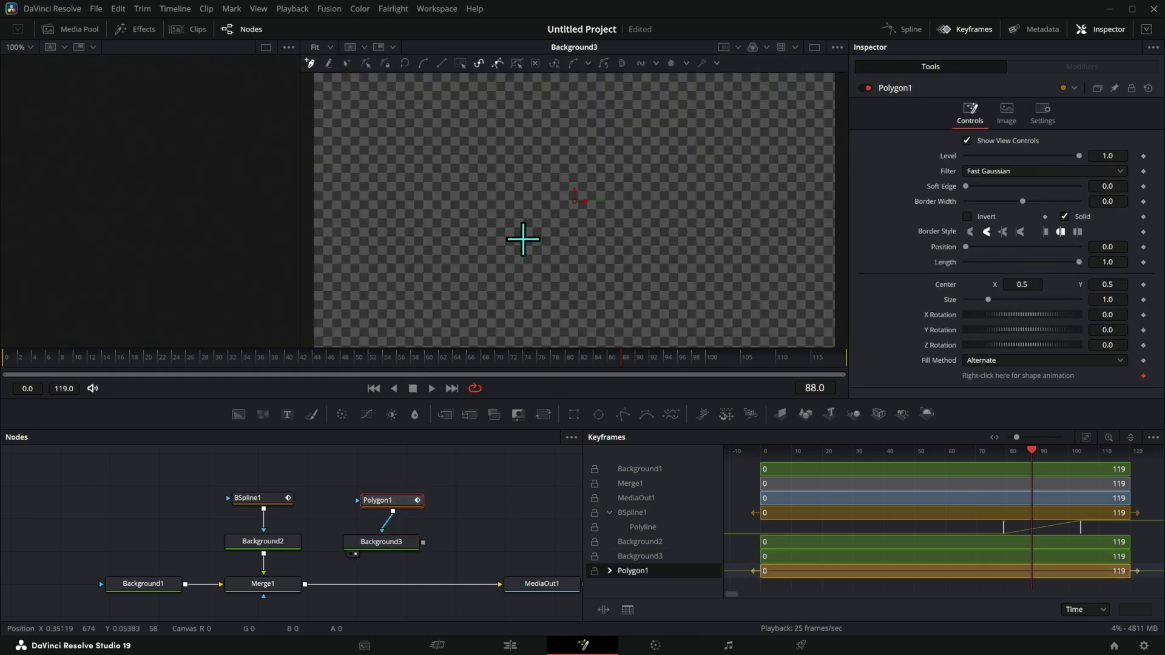
{"action": "left_click", "coordinate": [471, 218]}
{"action": "left_click", "coordinate": [704, 212]}
{"action": "left_click", "coordinate": [584, 304]}
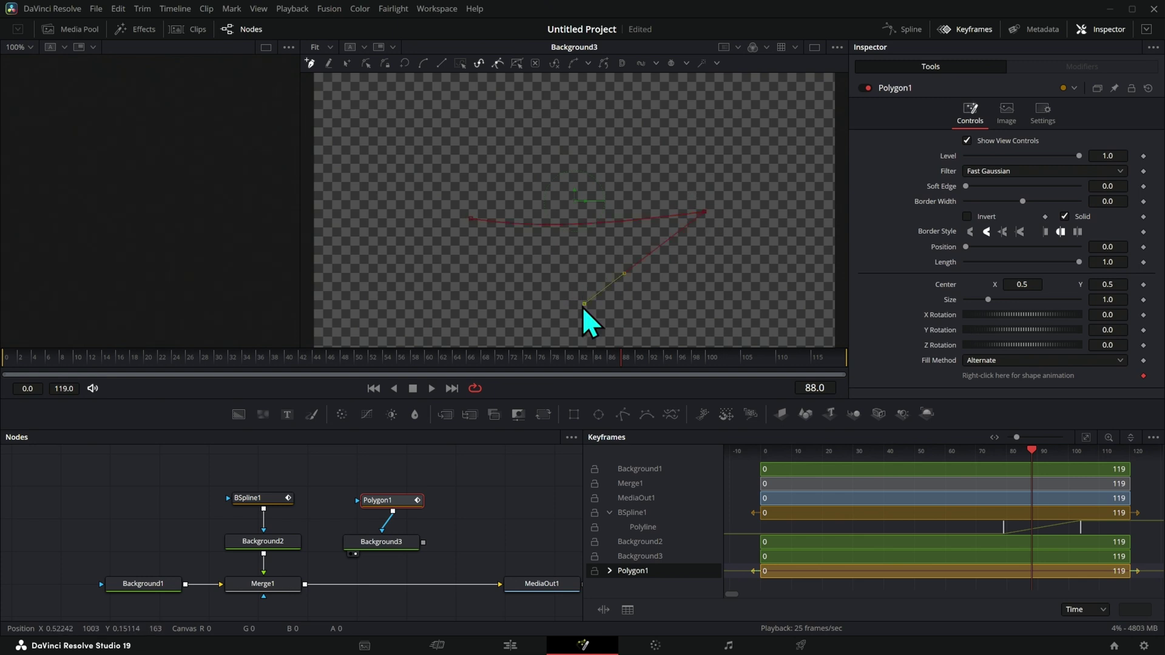
{"action": "left_click_drag", "start_coordinate": [583, 306], "coordinate": [514, 298]}
{"action": "left_click", "coordinate": [471, 218]}
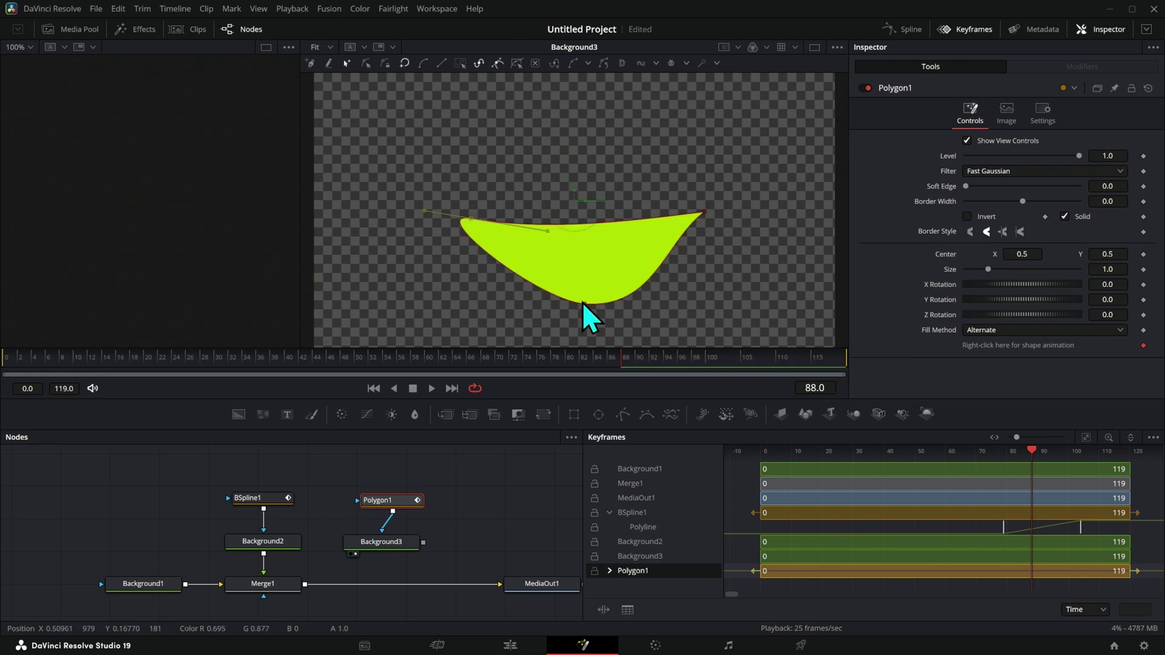
Reshape the polygon mask into a boat hull with a gently sagging upper edge, a rounded bottom and outward-leaning ends.
{"action": "left_click_drag", "start_coordinate": [515, 299], "coordinate": [479, 311]}
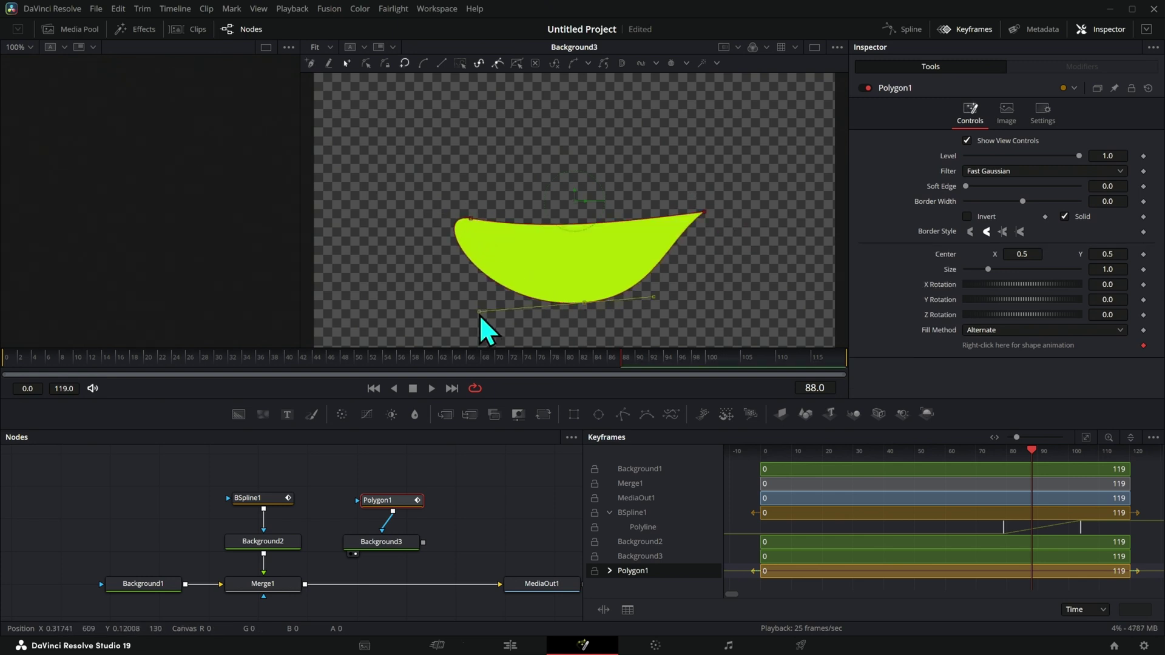
{"action": "left_click", "coordinate": [472, 219]}
{"action": "left_click_drag", "start_coordinate": [425, 213], "coordinate": [516, 262]}
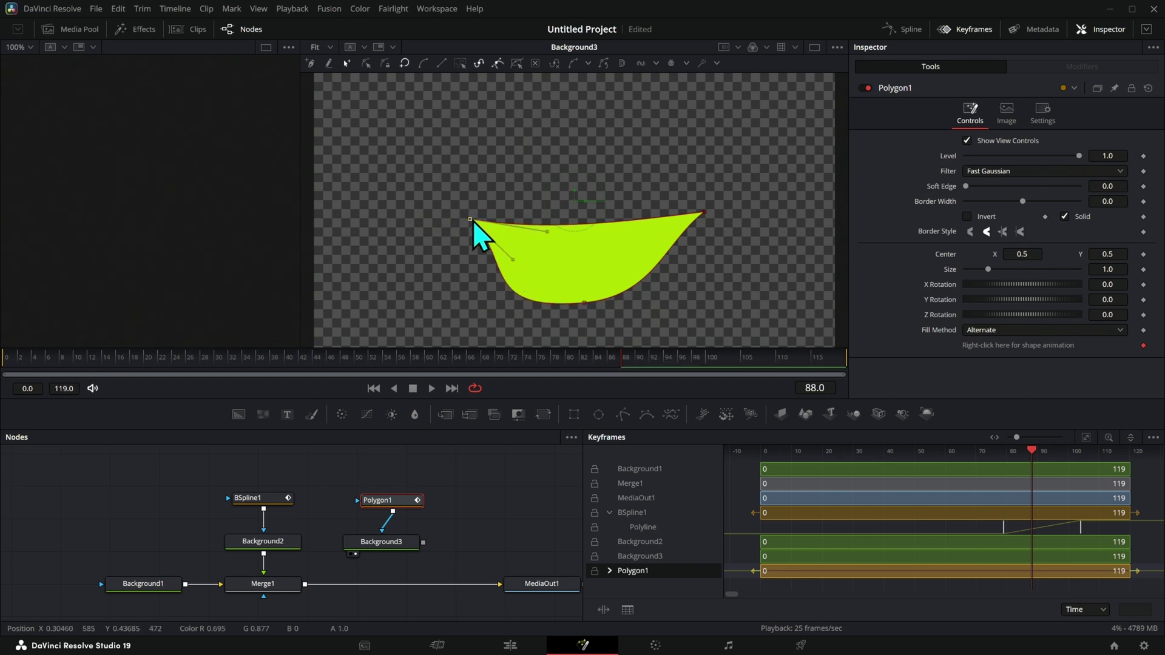
{"action": "left_click_drag", "start_coordinate": [472, 219], "coordinate": [431, 213]}
{"action": "left_click_drag", "start_coordinate": [484, 264], "coordinate": [449, 276]}
{"action": "left_click_drag", "start_coordinate": [704, 214], "coordinate": [692, 247]}
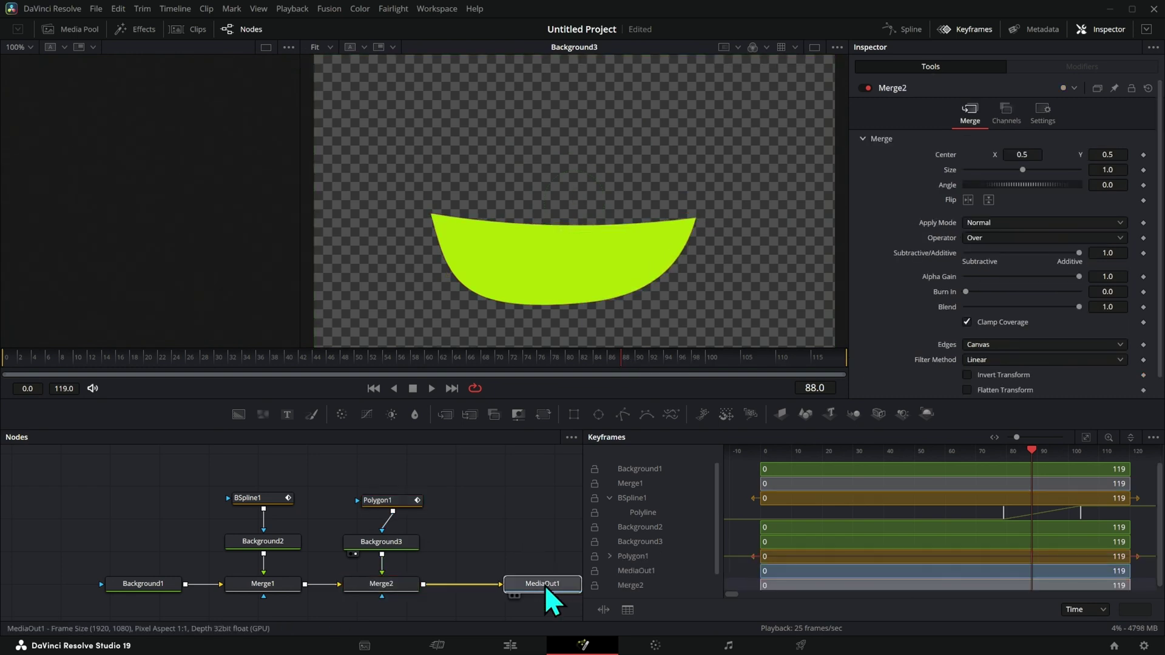
Merge the boat background over the scene feeding MediaOut1, and scale the whole boat polygon down so it sits on the wave.
{"action": "left_click_drag", "start_coordinate": [546, 588], "coordinate": [707, 267]}
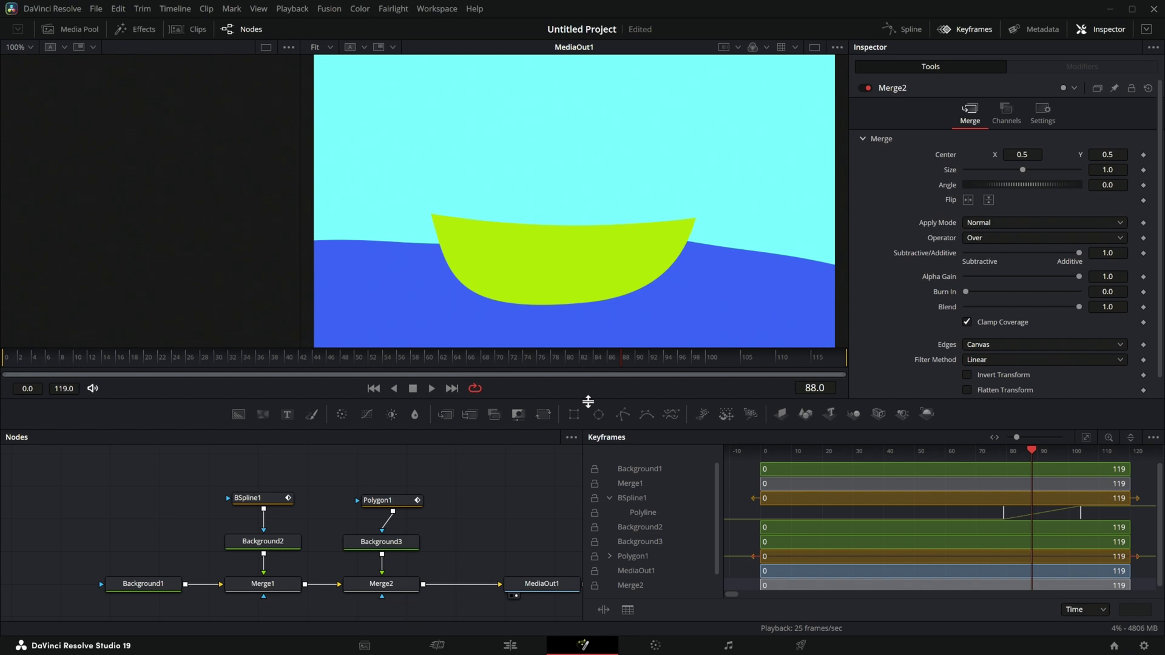
{"action": "left_click", "coordinate": [397, 499]}
{"action": "left_click_drag", "start_coordinate": [750, 174], "coordinate": [412, 357]}
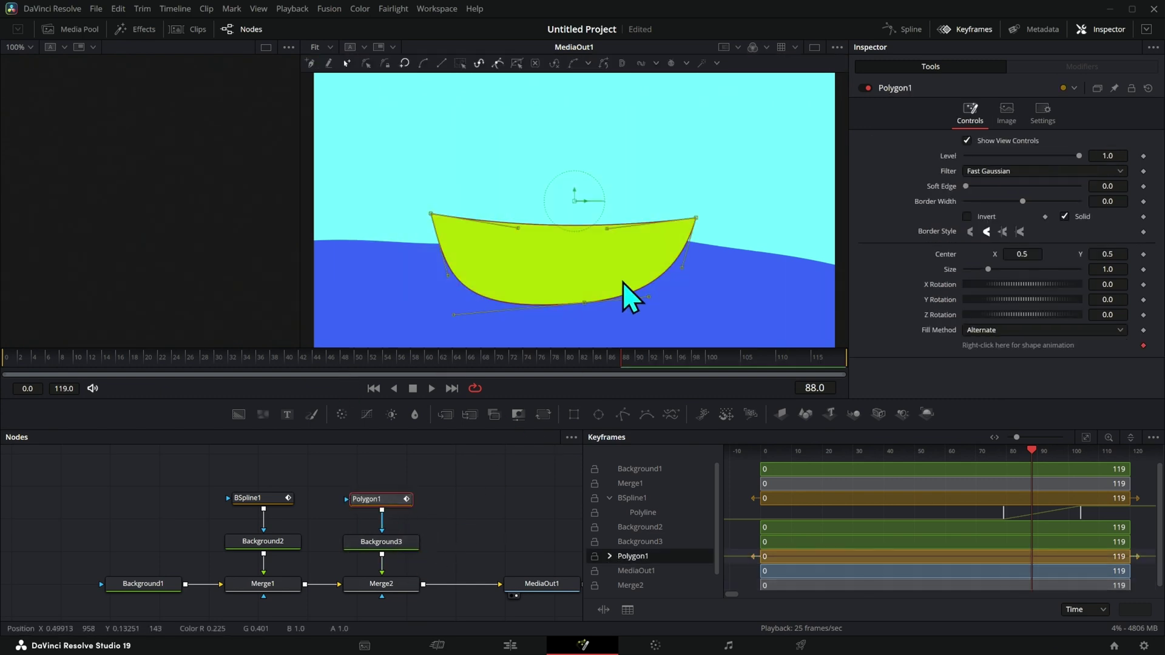
{"action": "key", "text": "s"}
{"action": "left_click_drag", "start_coordinate": [620, 285], "coordinate": [592, 267]}
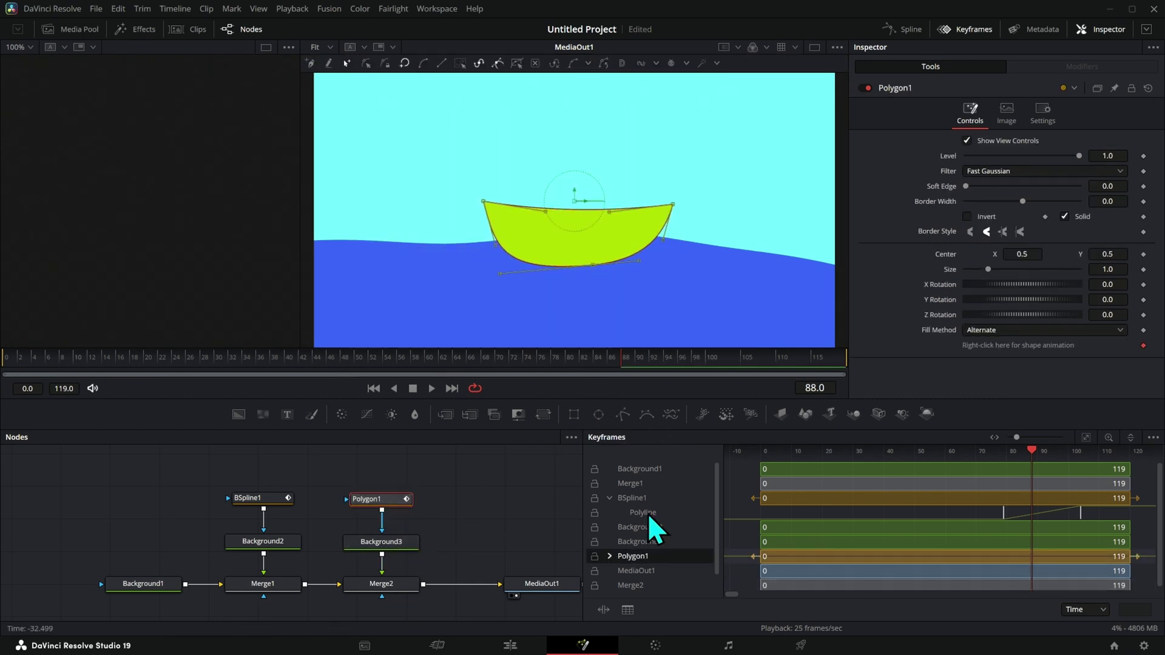
Expand Polygon1's keyframe track and move its Polyline keyframe to frame 79, aligned with the first BSpline1 keyframe.
{"action": "key", "text": "Left"}
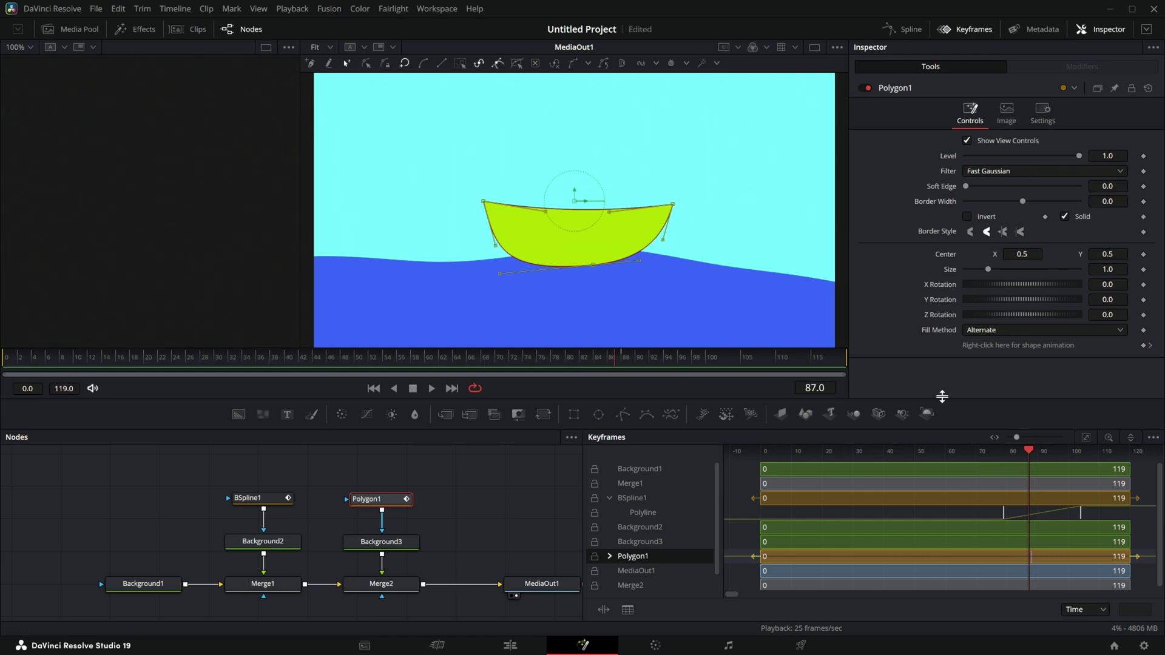
{"action": "left_click_drag", "start_coordinate": [942, 398], "coordinate": [908, 347]}
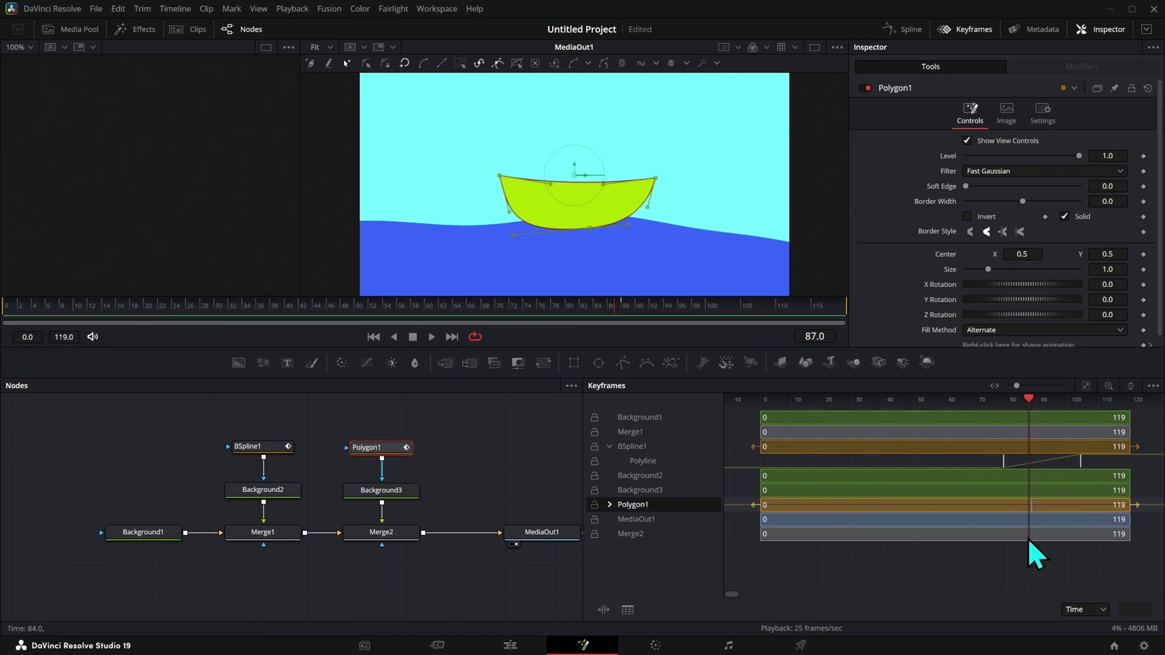
{"action": "left_click", "coordinate": [609, 504]}
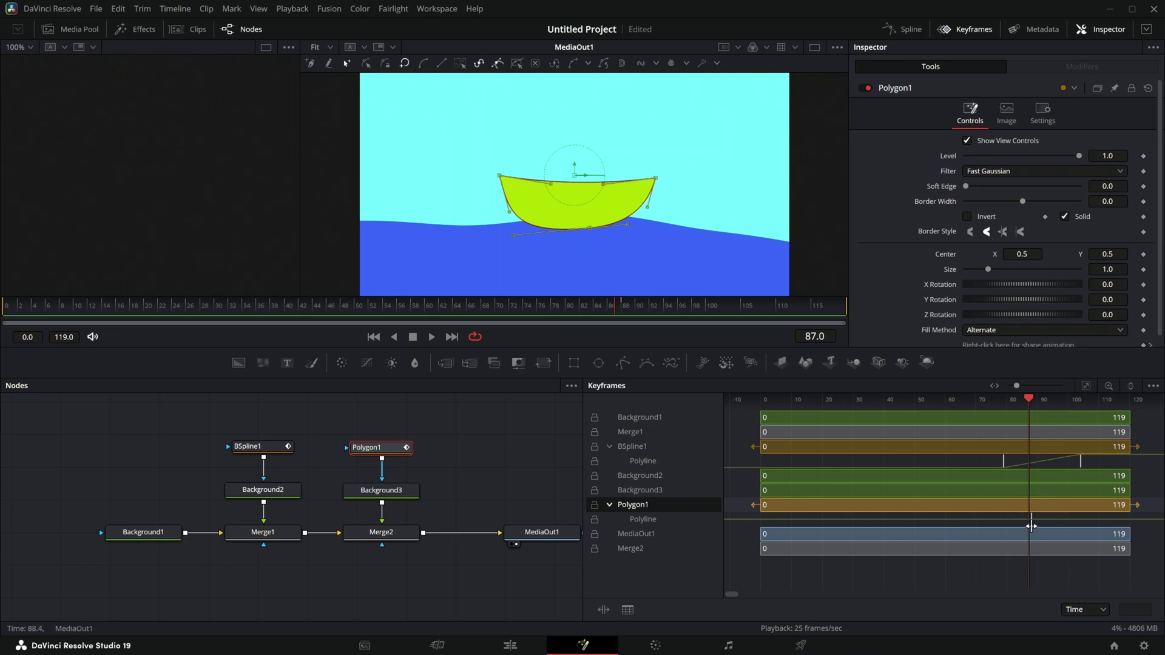
{"action": "left_click_drag", "start_coordinate": [1031, 523], "coordinate": [1006, 527]}
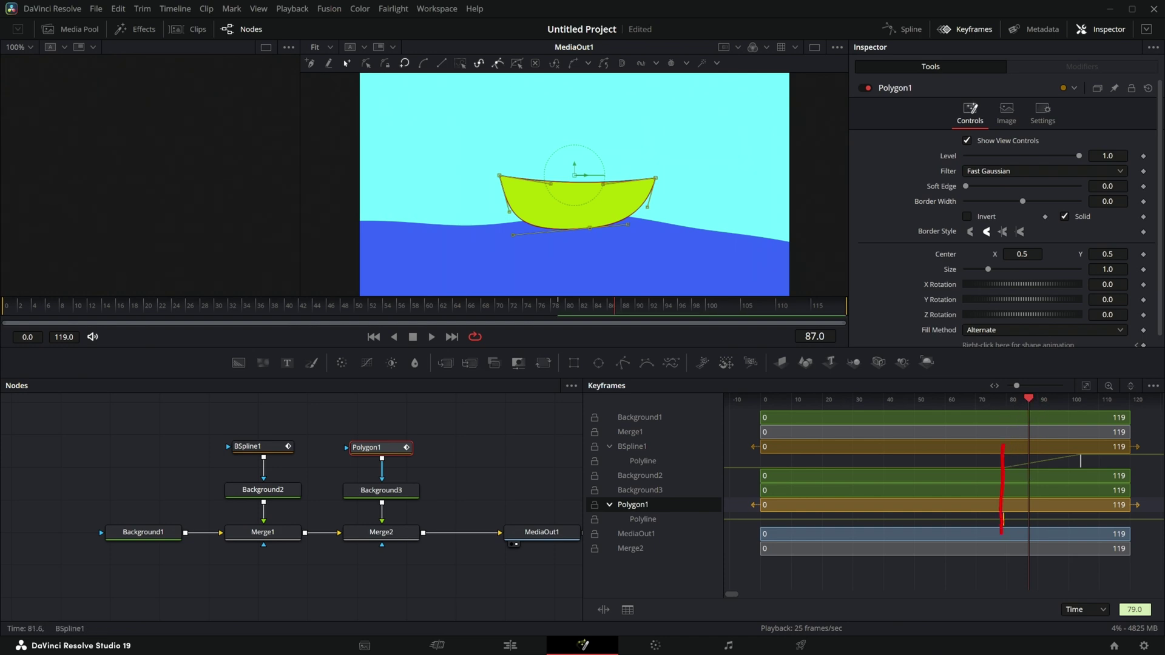
Keyframe the boat's rise at frame 104 by moving the whole polygon straight up beyond the upper edge of the image.
{"action": "left_click_drag", "start_coordinate": [1029, 400], "coordinate": [1080, 403]}
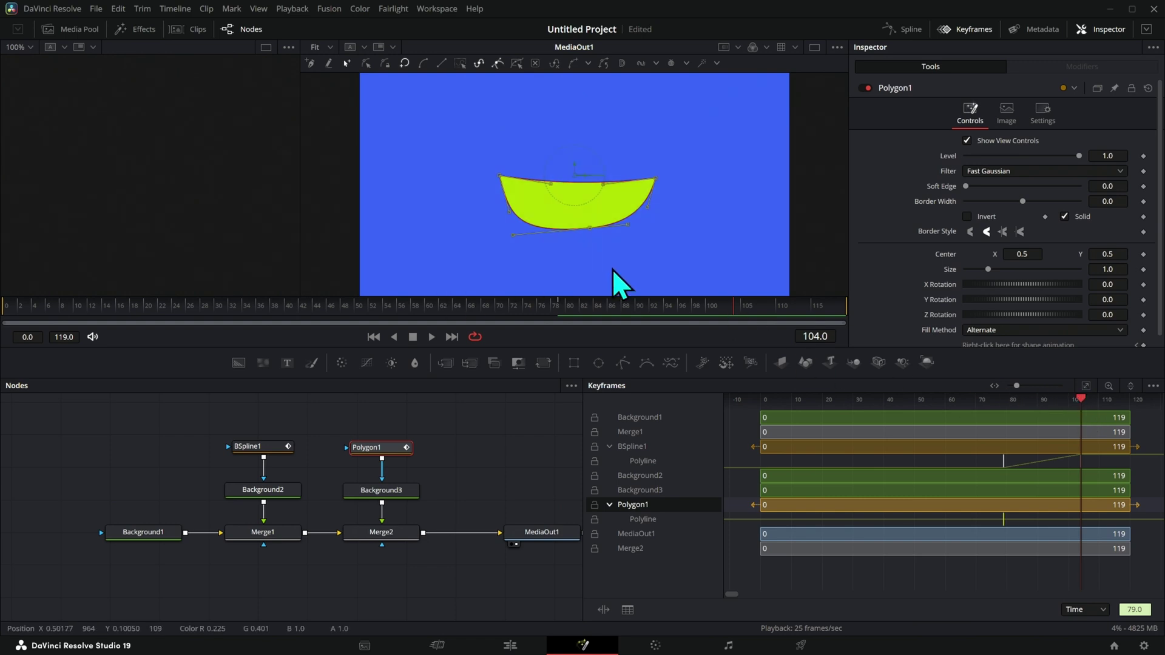
{"action": "scroll", "coordinate": [686, 231], "scroll_direction": "down", "scroll_amount": 3}
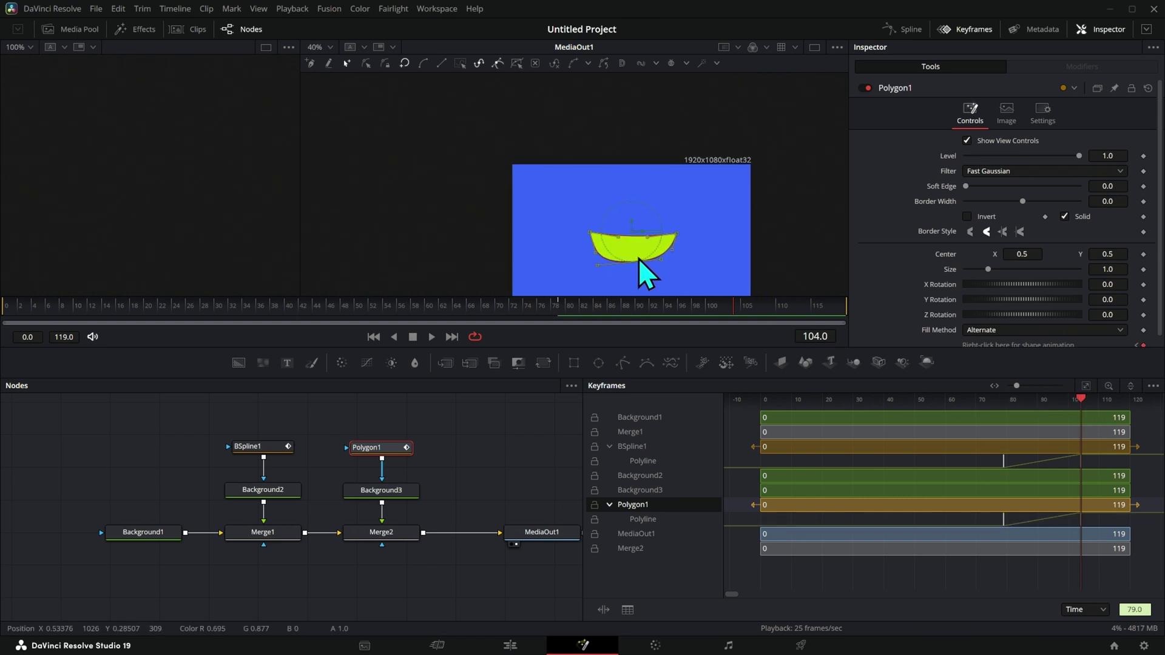
{"action": "left_click_drag", "start_coordinate": [638, 257], "coordinate": [636, 151]}
{"action": "mouse_move", "coordinate": [724, 309]}
{"action": "left_mouse_down"}
{"action": "mouse_move", "coordinate": [656, 316]}
{"action": "mouse_move", "coordinate": [661, 334]}
{"action": "mouse_move", "coordinate": [558, 319]}
{"action": "mouse_move", "coordinate": [657, 332]}
{"action": "mouse_move", "coordinate": [710, 314]}
{"action": "mouse_move", "coordinate": [580, 317]}
{"action": "mouse_move", "coordinate": [735, 315]}
{"action": "mouse_move", "coordinate": [638, 212]}
{"action": "mouse_move", "coordinate": [632, 317]}
{"action": "mouse_move", "coordinate": [562, 316]}
{"action": "mouse_move", "coordinate": [732, 297]}
{"action": "left_mouse_up"}
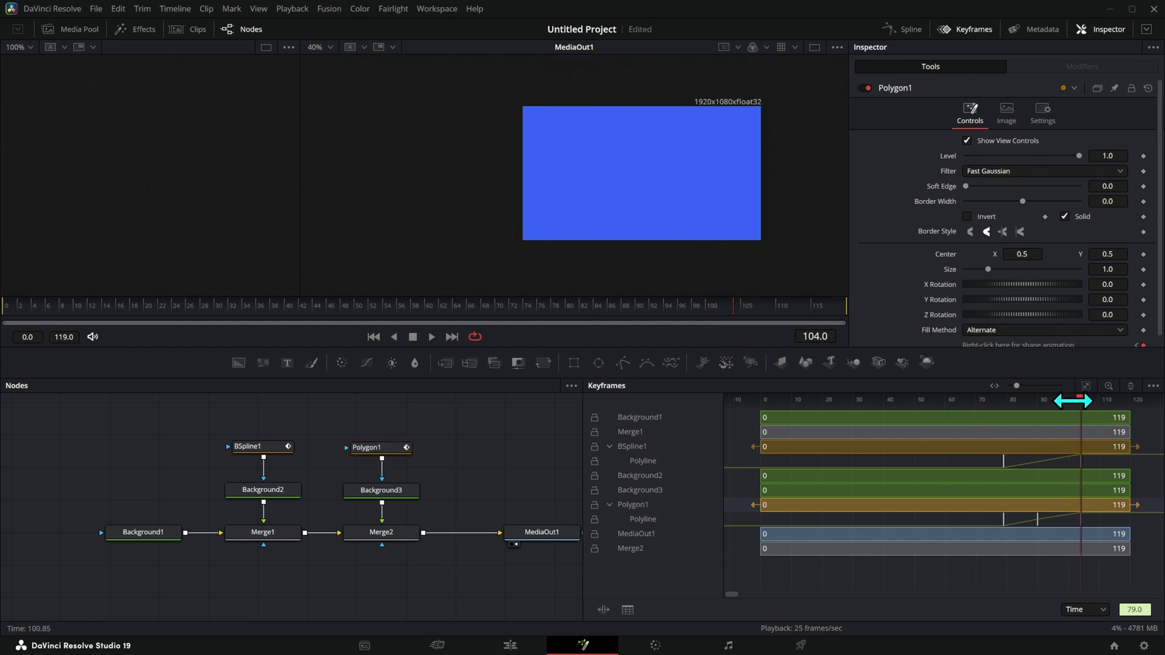
Select all BSpline1 and Polygon1 keyframes and shift them together earlier to about frames 70 through 95.
{"action": "left_click_drag", "start_coordinate": [1083, 401], "coordinate": [1059, 466]}
{"action": "left_click_drag", "start_coordinate": [997, 575], "coordinate": [817, 566]}
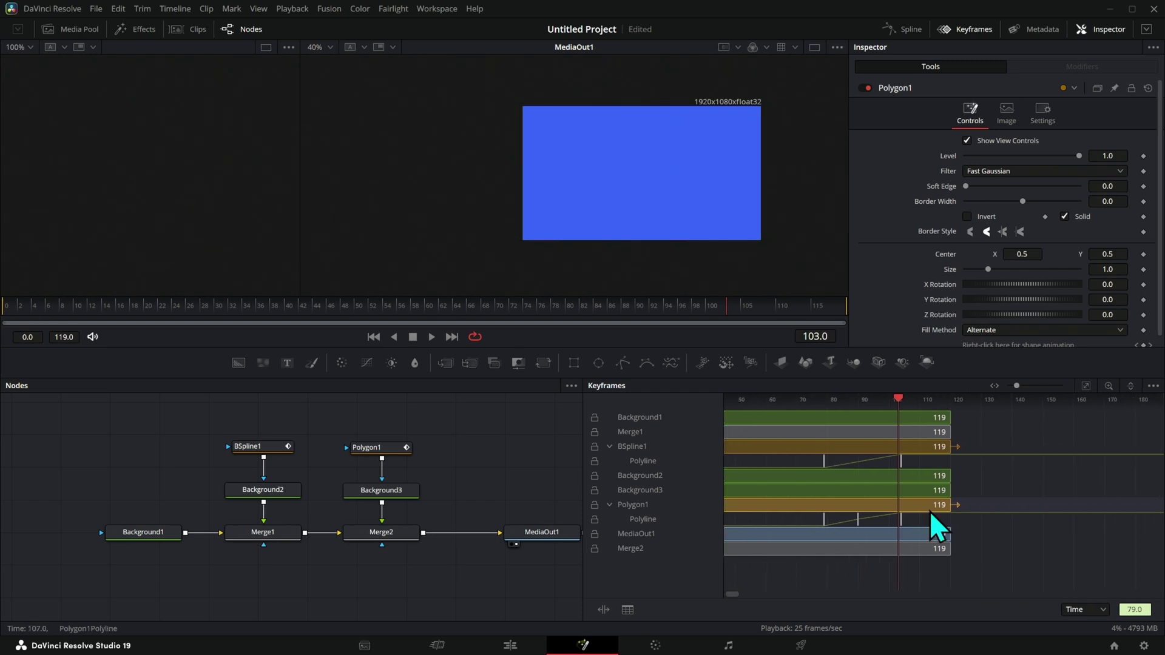
{"action": "left_click", "coordinate": [1026, 387]}
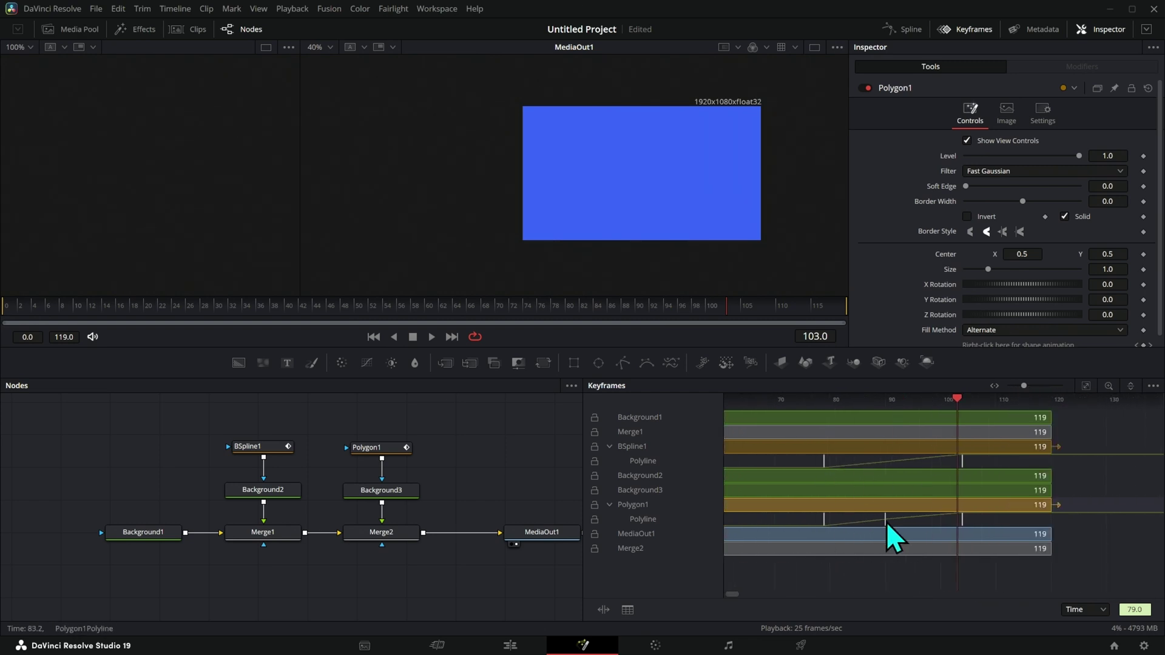
{"action": "left_click_drag", "start_coordinate": [989, 464], "coordinate": [785, 535]}
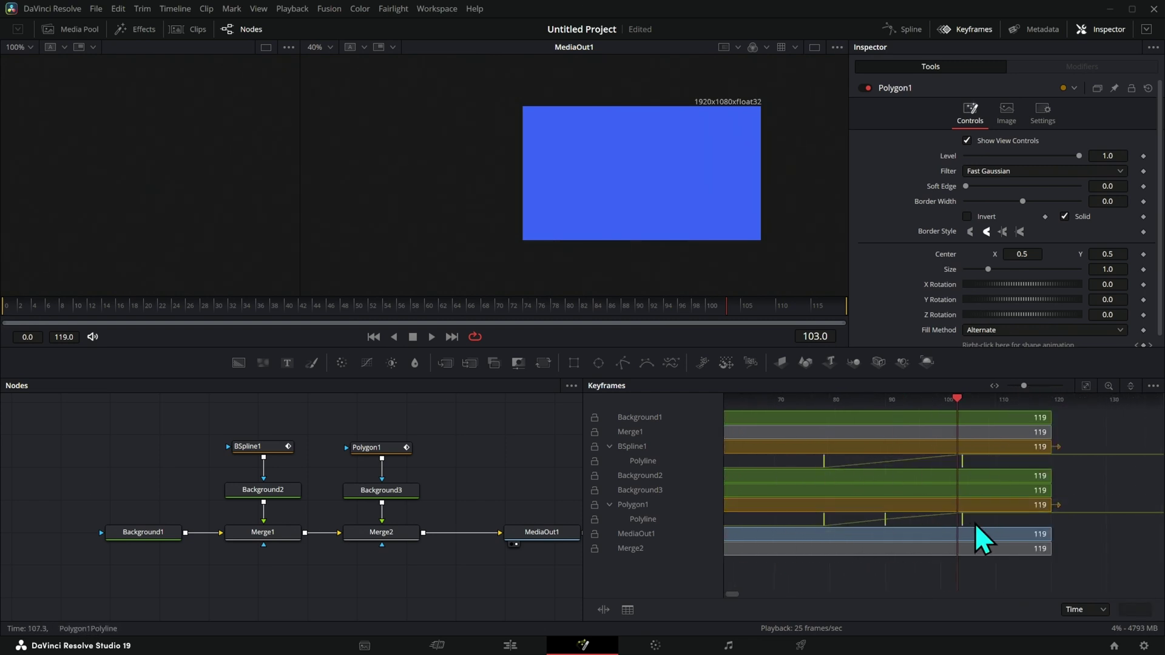
{"action": "left_click_drag", "start_coordinate": [964, 526], "coordinate": [906, 537]}
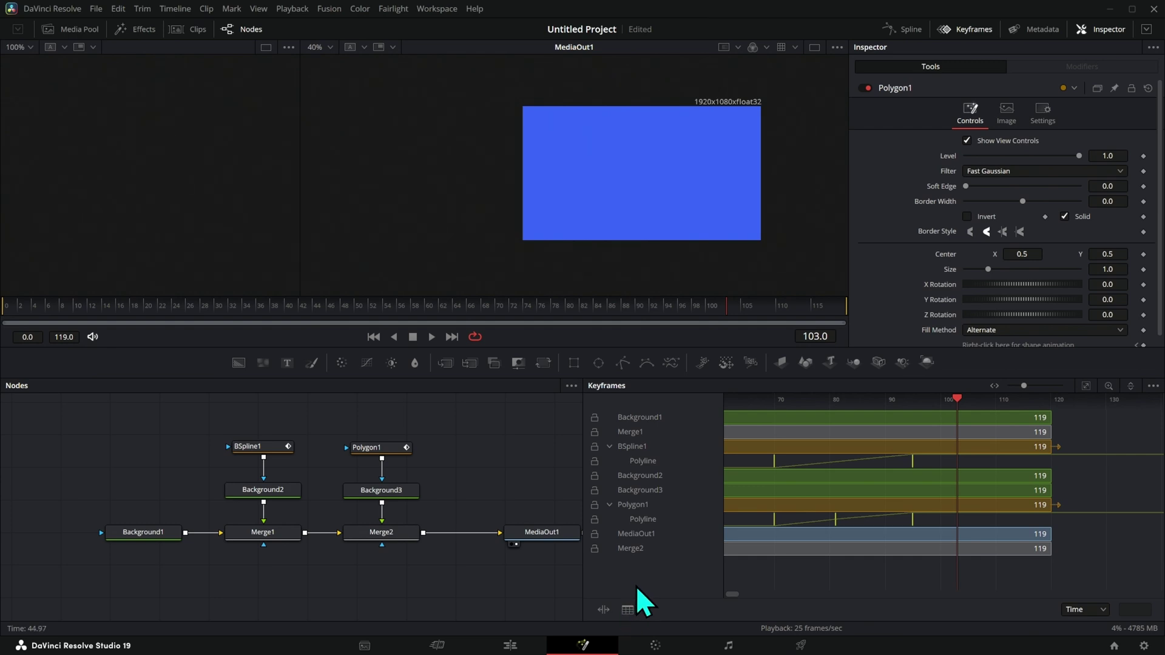
Time-stretch the selected keyframes to span about frames 75 to 110, and play back the animation.
{"action": "left_click", "coordinate": [604, 610]}
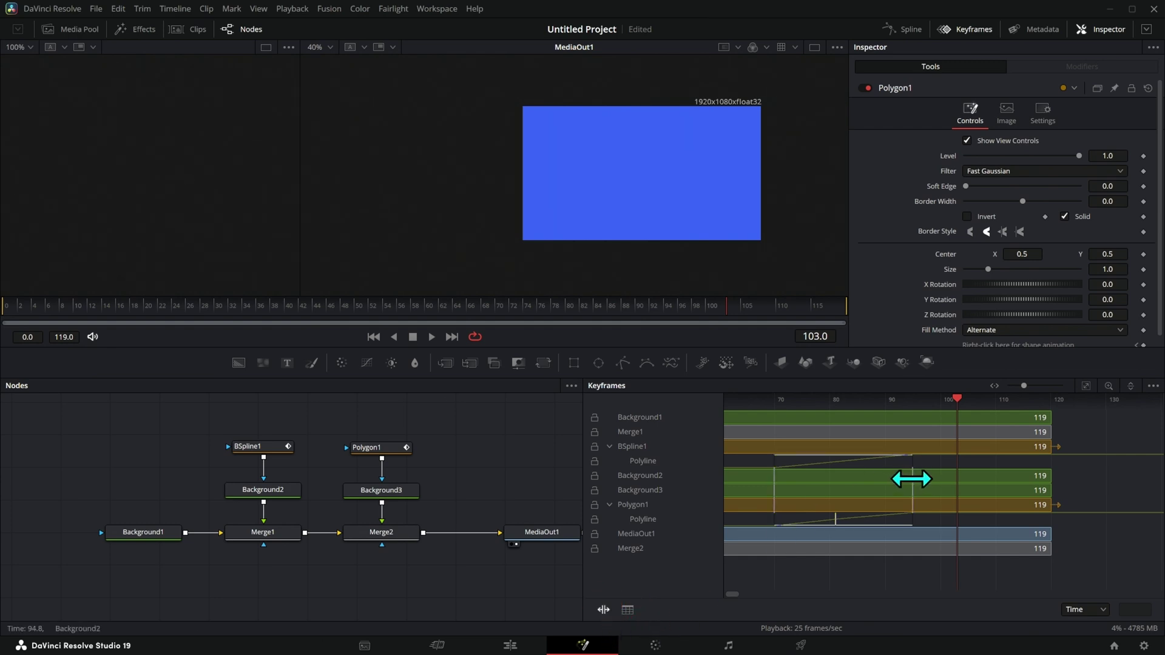
{"action": "left_click_drag", "start_coordinate": [911, 479], "coordinate": [832, 485]}
{"action": "left_click_drag", "start_coordinate": [818, 483], "coordinate": [992, 475]}
{"action": "left_click_drag", "start_coordinate": [955, 401], "coordinate": [791, 408]}
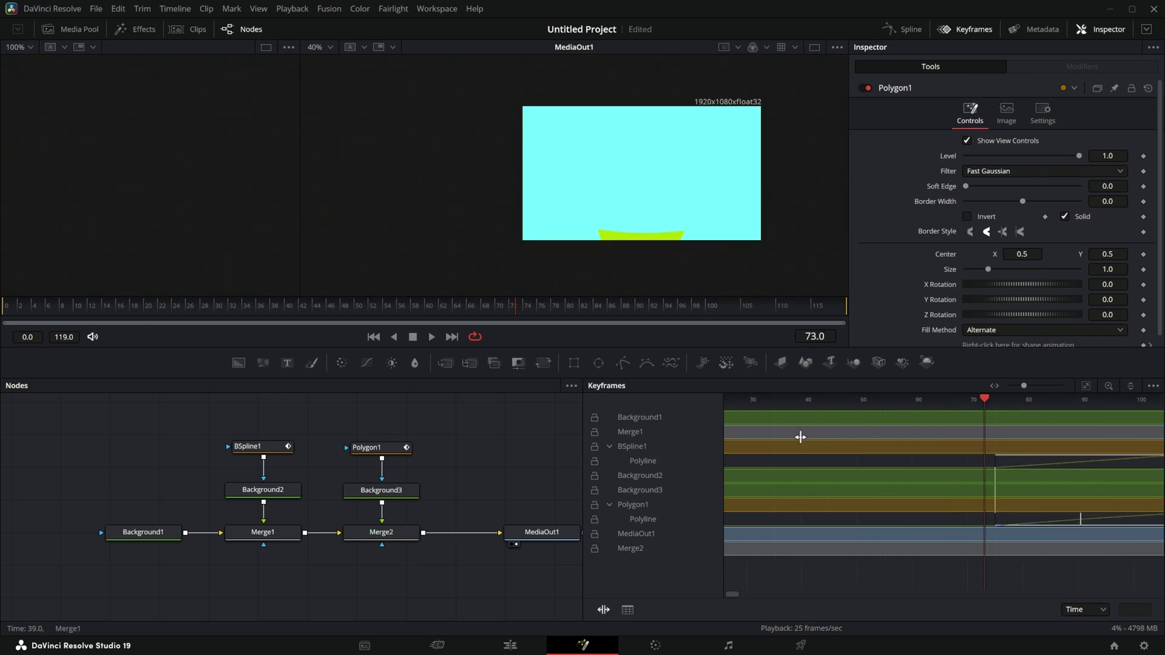
{"action": "key", "text": "space"}
{"action": "key", "text": "space"}
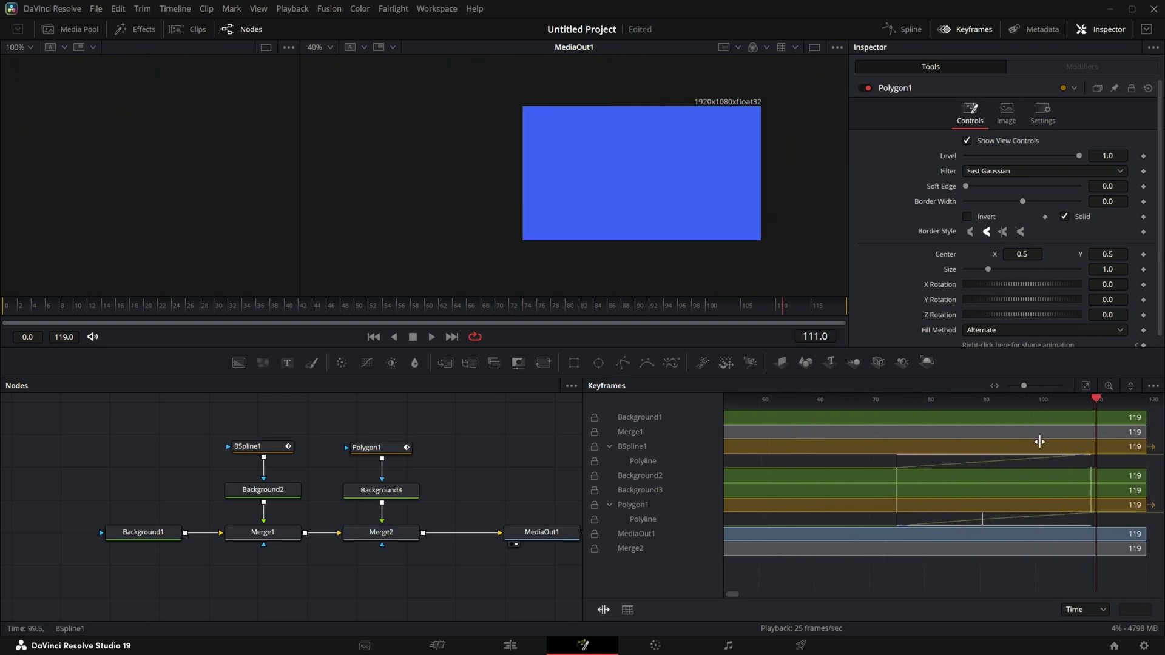
Shift only the BSpline1 keyframes earlier to about frames 69 and 104, so the water leads the boat, and play back.
{"action": "left_click", "coordinate": [1082, 465]}
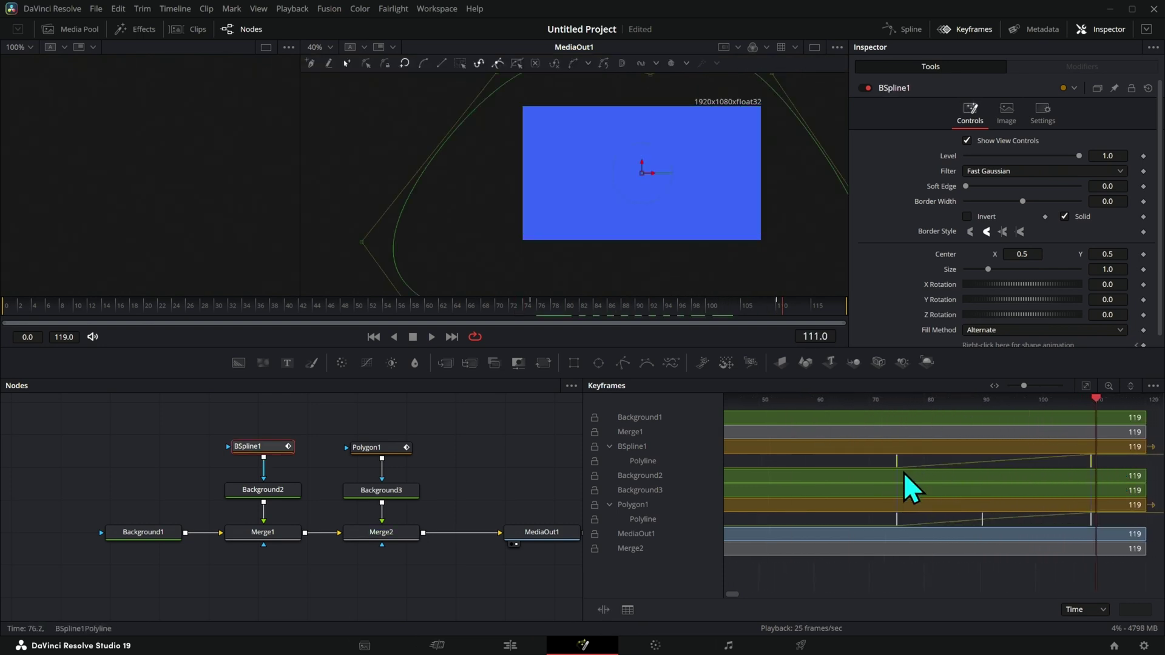
{"action": "left_click_drag", "start_coordinate": [894, 469], "coordinate": [858, 476]}
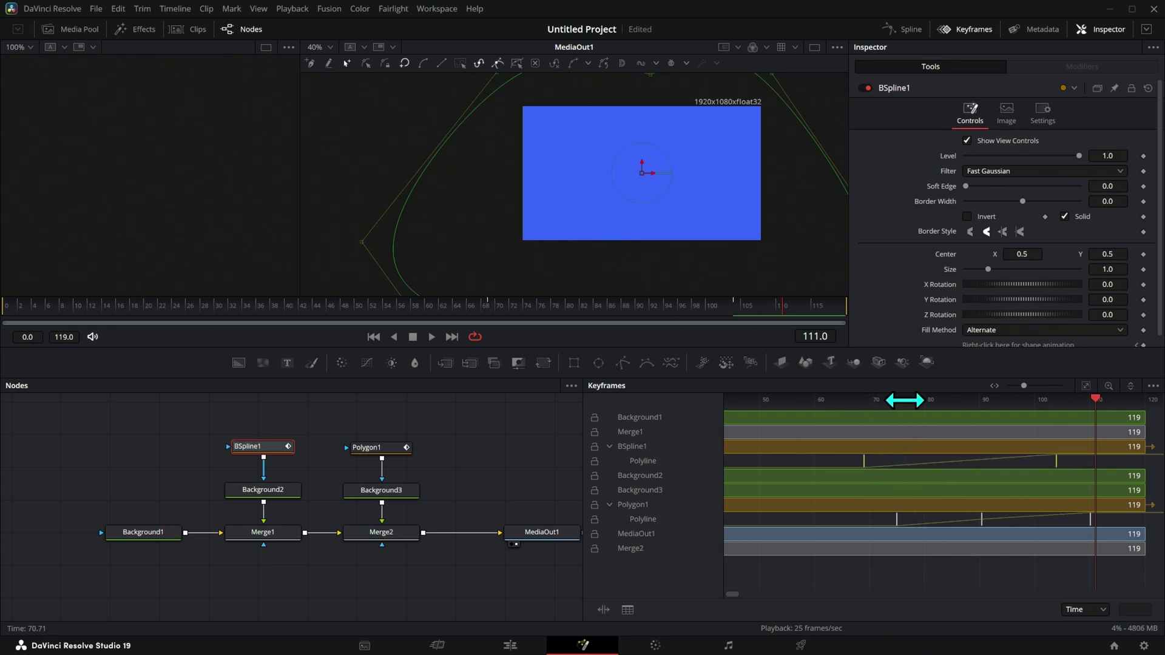
{"action": "left_click_drag", "start_coordinate": [1094, 401], "coordinate": [852, 438]}
{"action": "key", "text": "space"}
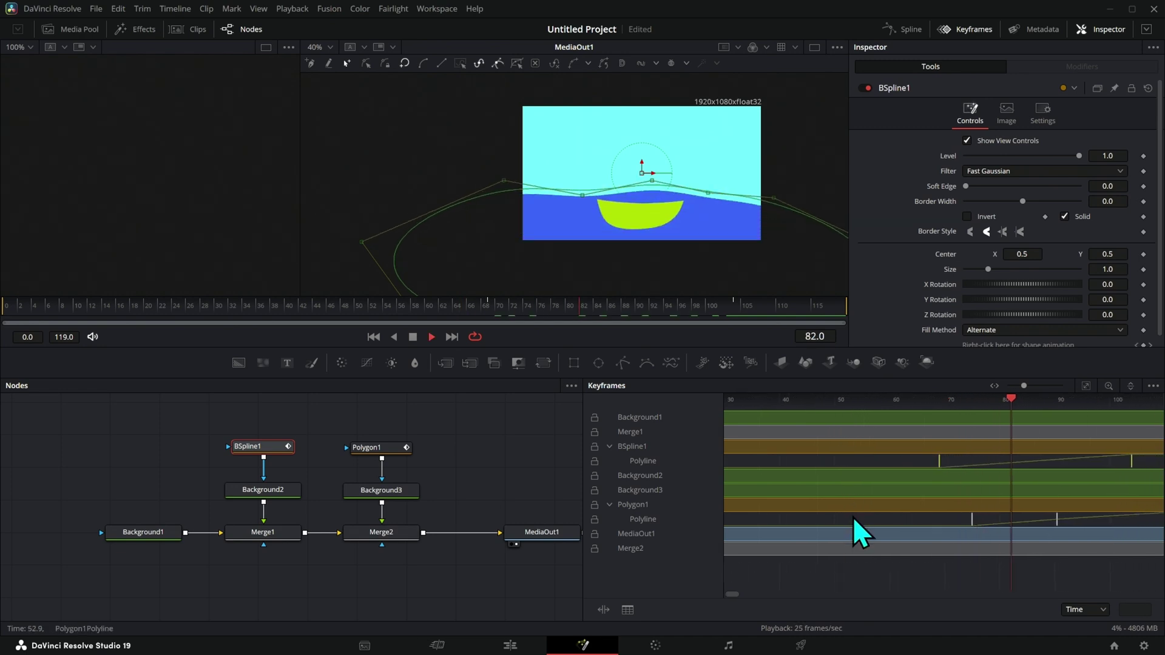
{"action": "key", "text": "space"}
Try delaying the BSpline1 keyframes to start at about frame 85, play back the animation, and undo the shift.
{"action": "left_click_drag", "start_coordinate": [864, 462], "coordinate": [951, 467]}
{"action": "left_click_drag", "start_coordinate": [1097, 401], "coordinate": [874, 437]}
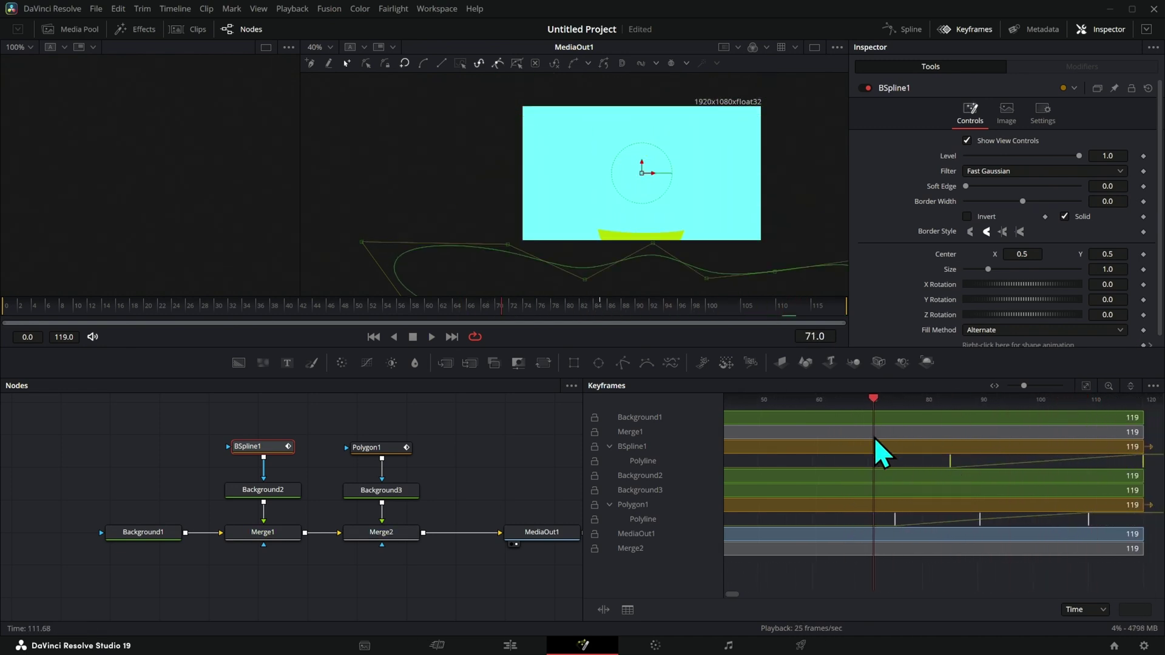
{"action": "key", "text": "space"}
{"action": "key", "text": "space"}
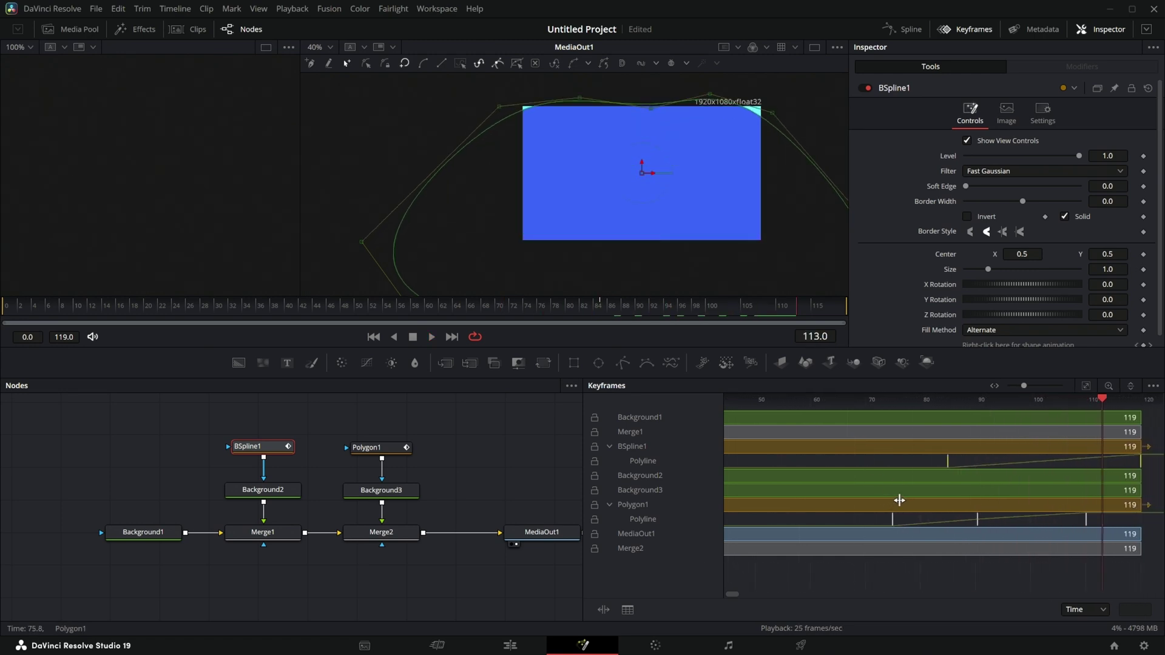
{"action": "key", "text": "ctrl+z"}
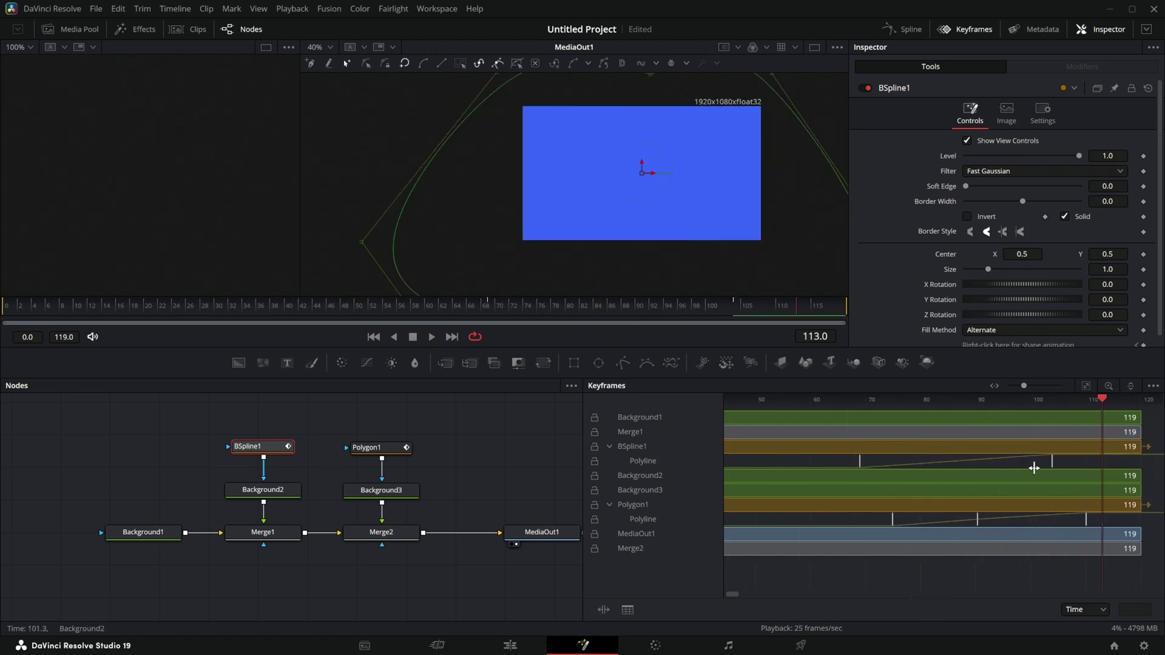
Shorten the water animation by moving the last BSpline1 keyframe to about frame 100.
{"action": "left_click", "coordinate": [1051, 468]}
{"action": "left_click_drag", "start_coordinate": [1050, 467], "coordinate": [1030, 467]}
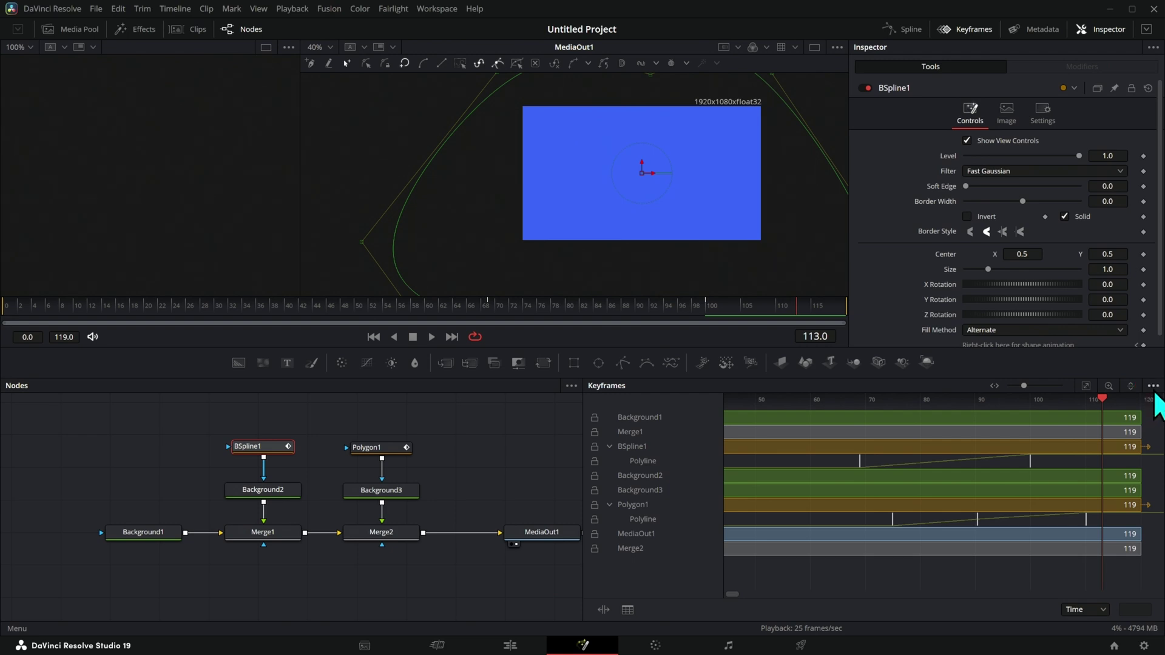
Examine the Keyframes editor's display options and its tool sorting choices, including Animated.
{"action": "left_click", "coordinate": [1153, 386]}
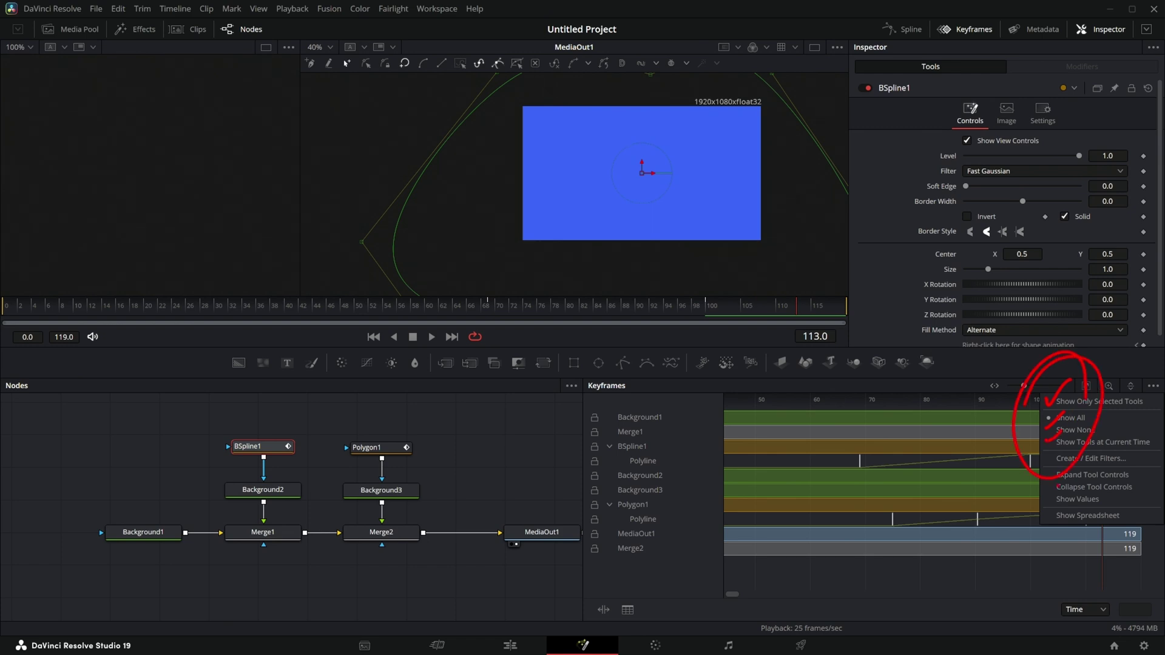
{"action": "key", "text": "Escape"}
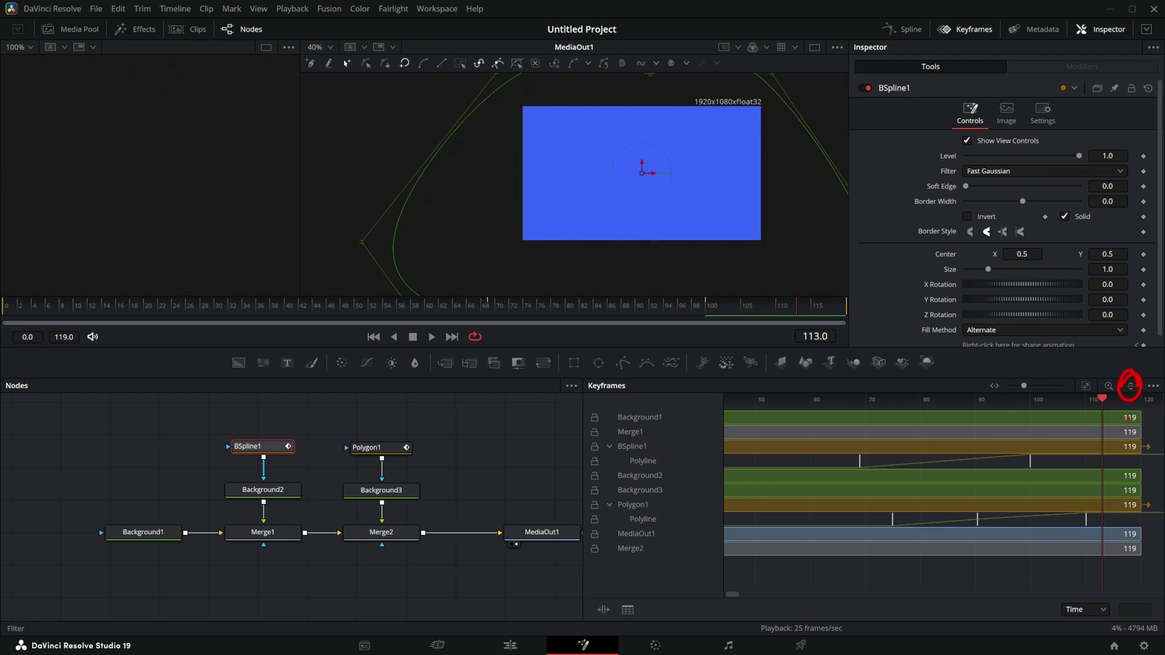
{"action": "left_click", "coordinate": [1130, 387]}
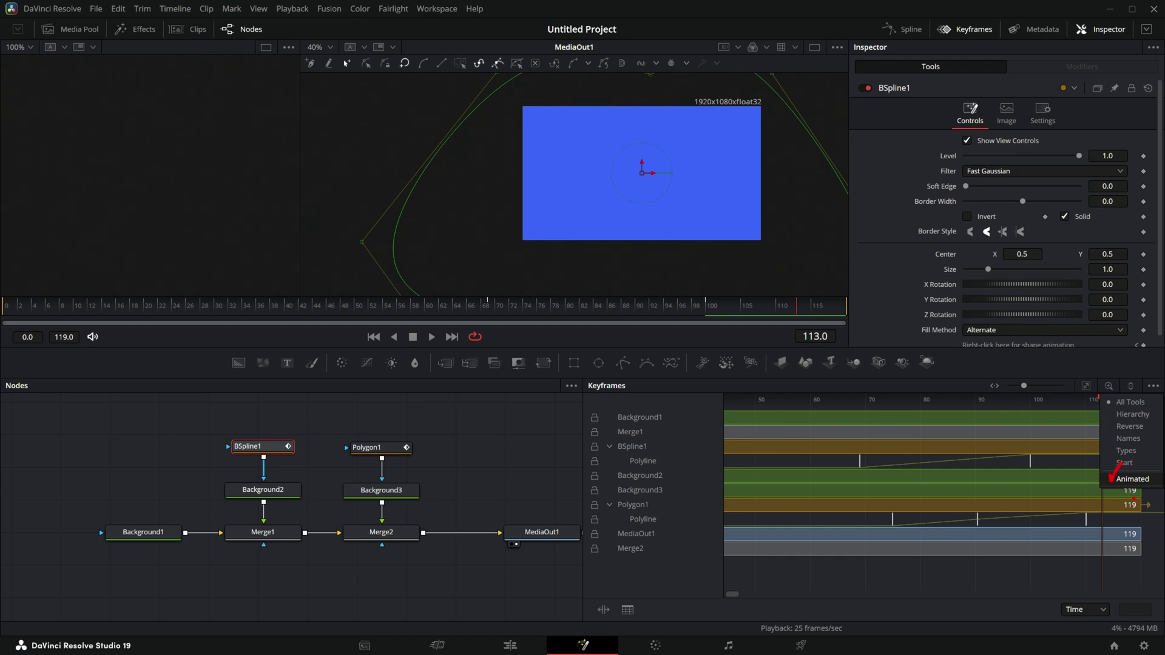
{"action": "left_click", "coordinate": [1115, 476]}
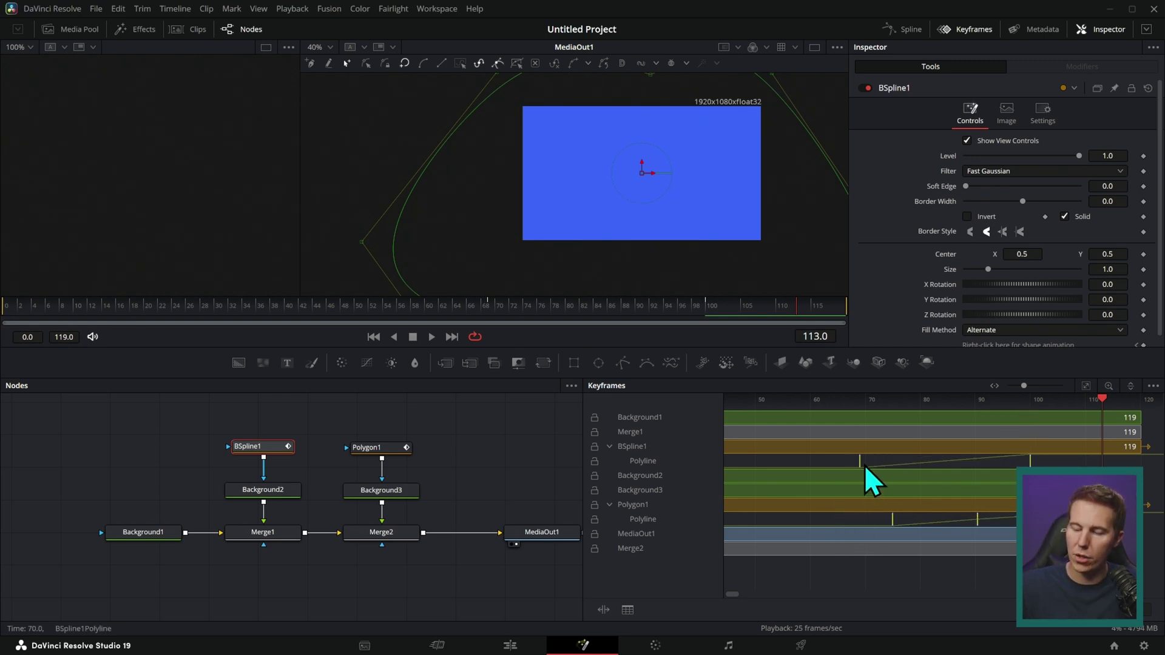
Shift all BSpline1 and Polygon1 keyframes together earlier so the animation starts at about frame 50, and play it back.
{"action": "left_click_drag", "start_coordinate": [858, 466], "coordinate": [753, 469]}
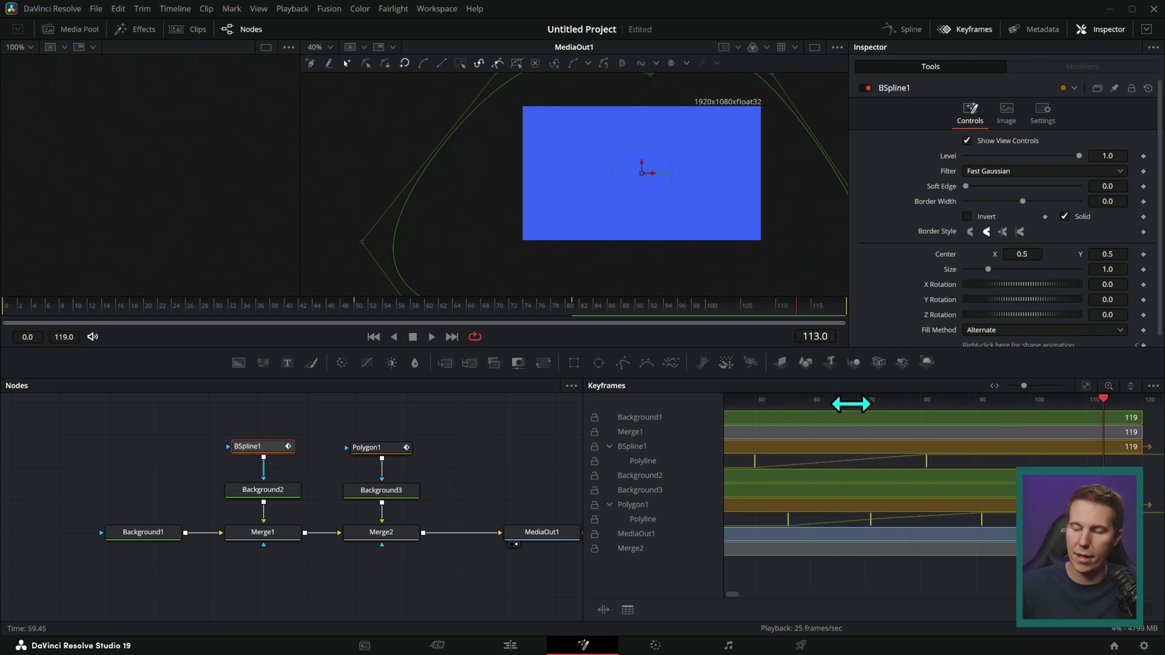
{"action": "left_click_drag", "start_coordinate": [1104, 399], "coordinate": [751, 442]}
{"action": "key", "text": "space"}
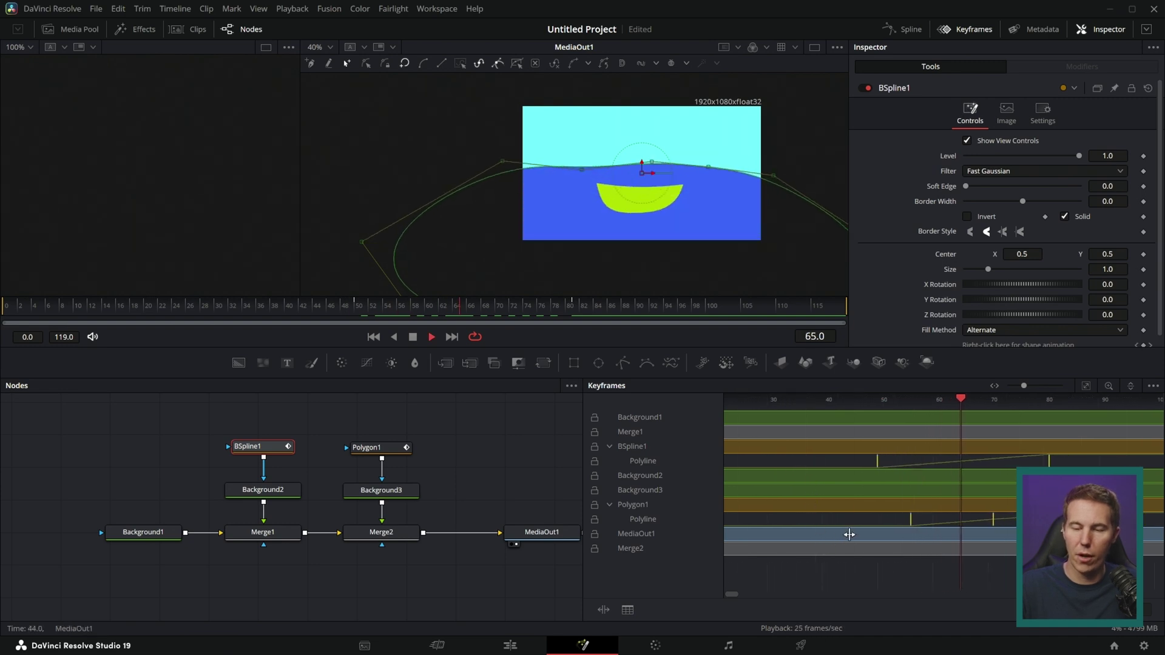
{"action": "key", "text": "space"}
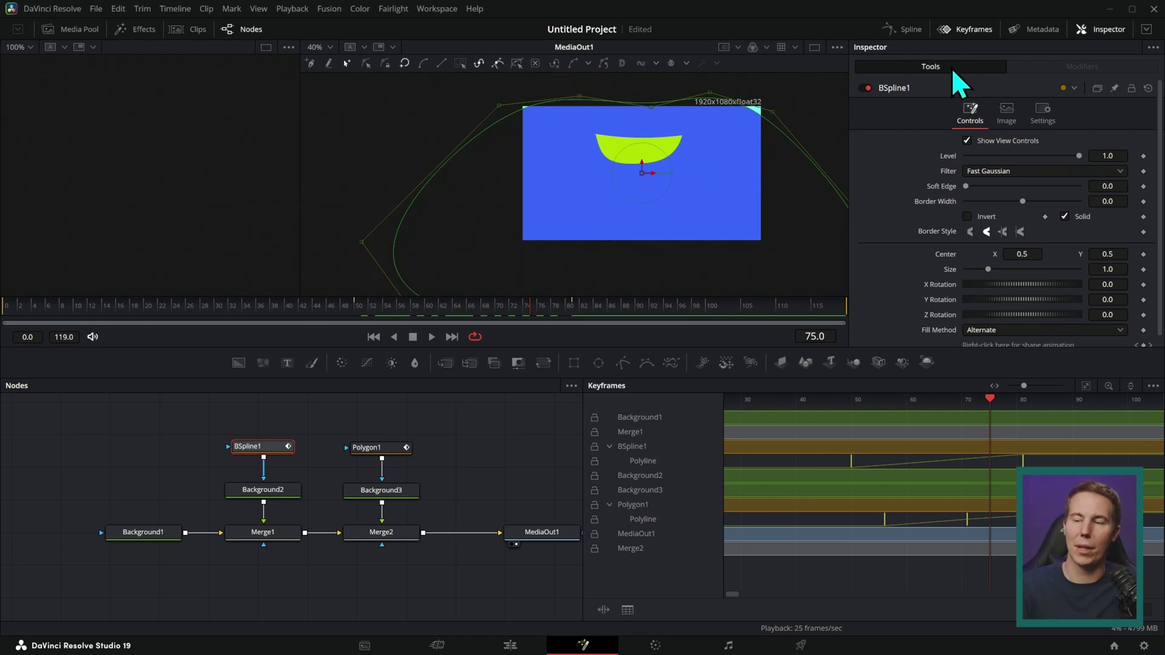
Close the Keyframes editor and open the Spline editor in its place.
{"action": "left_click_drag", "start_coordinate": [881, 20], "coordinate": [935, 19]}
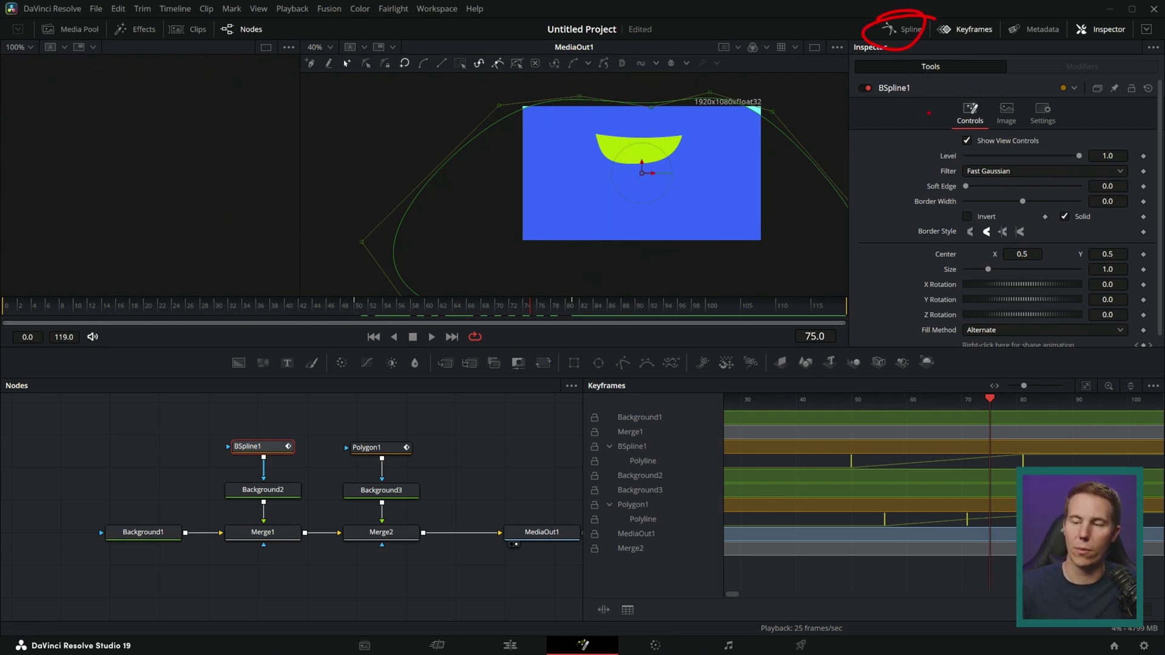
{"action": "left_click", "coordinate": [964, 29]}
{"action": "left_click", "coordinate": [917, 33]}
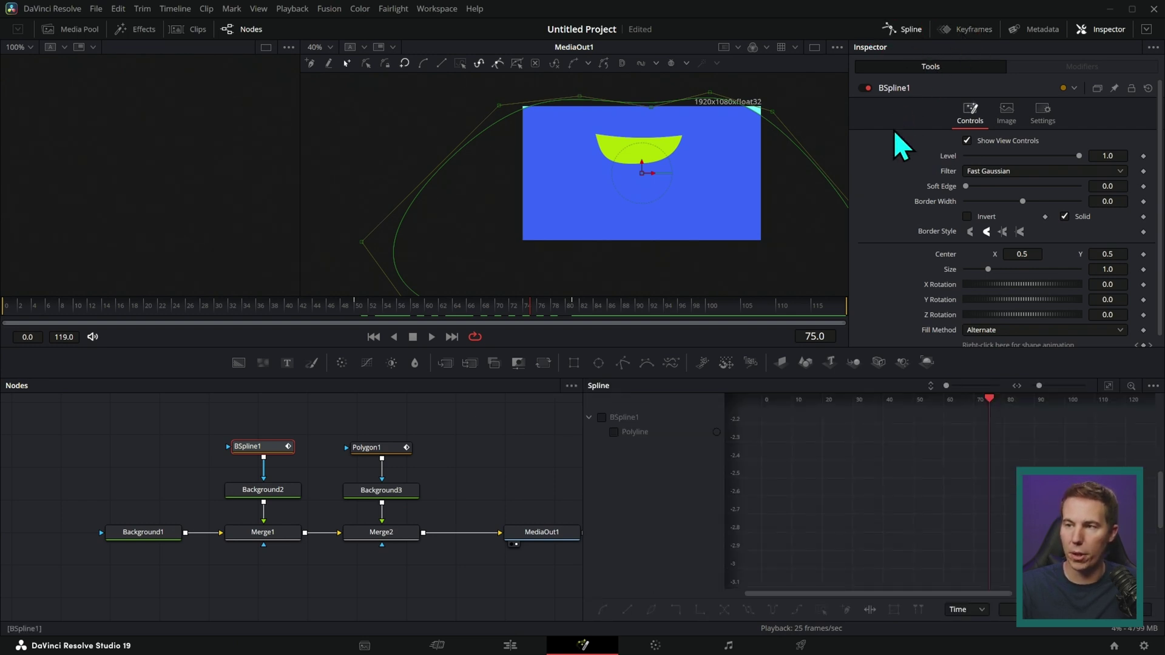
Widen the Spline editor, display BSpline1's Polyline curve in the graph and fit the whole curve to the view.
{"action": "left_click_drag", "start_coordinate": [583, 472], "coordinate": [528, 474]}
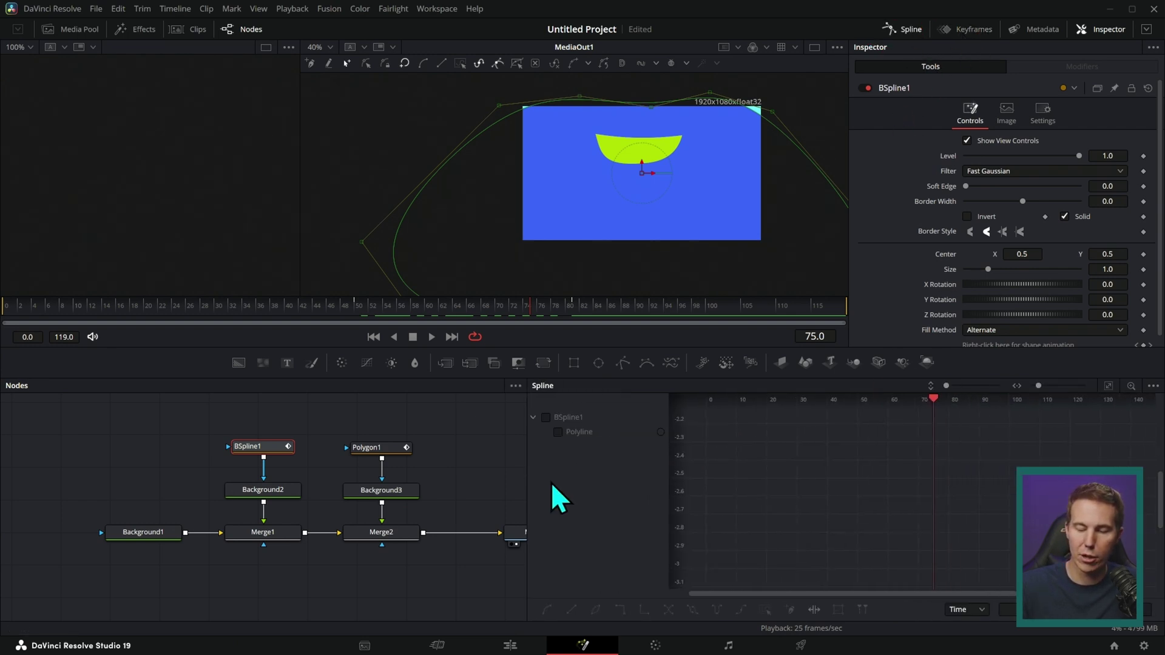
{"action": "left_click", "coordinate": [558, 433]}
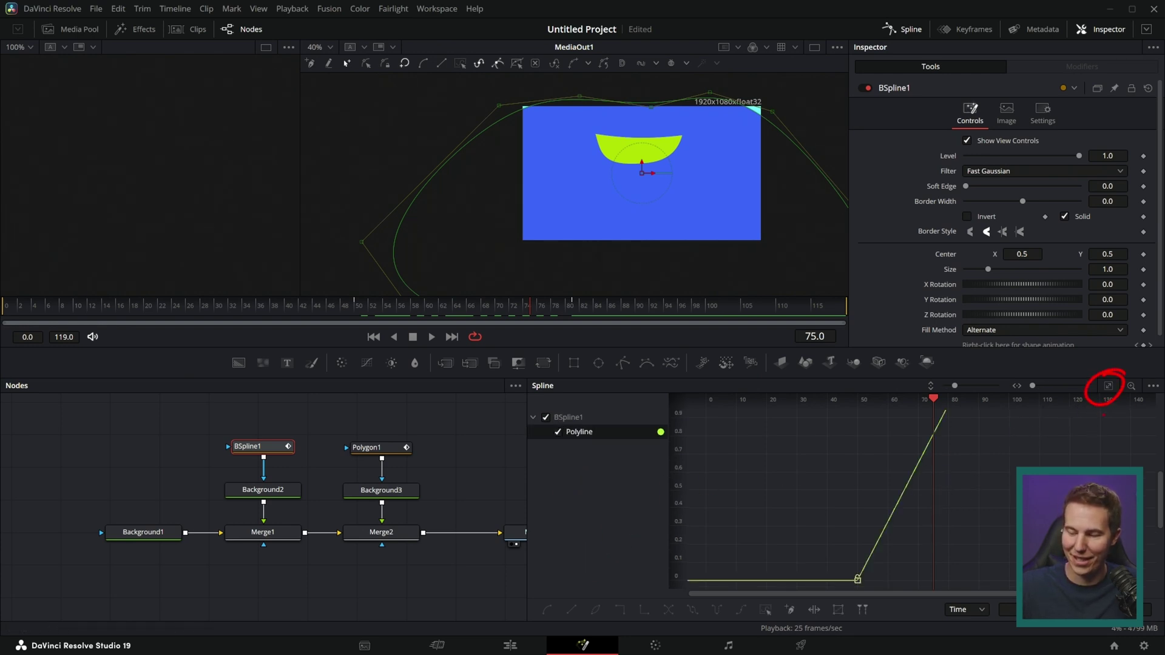
{"action": "left_click", "coordinate": [1110, 389]}
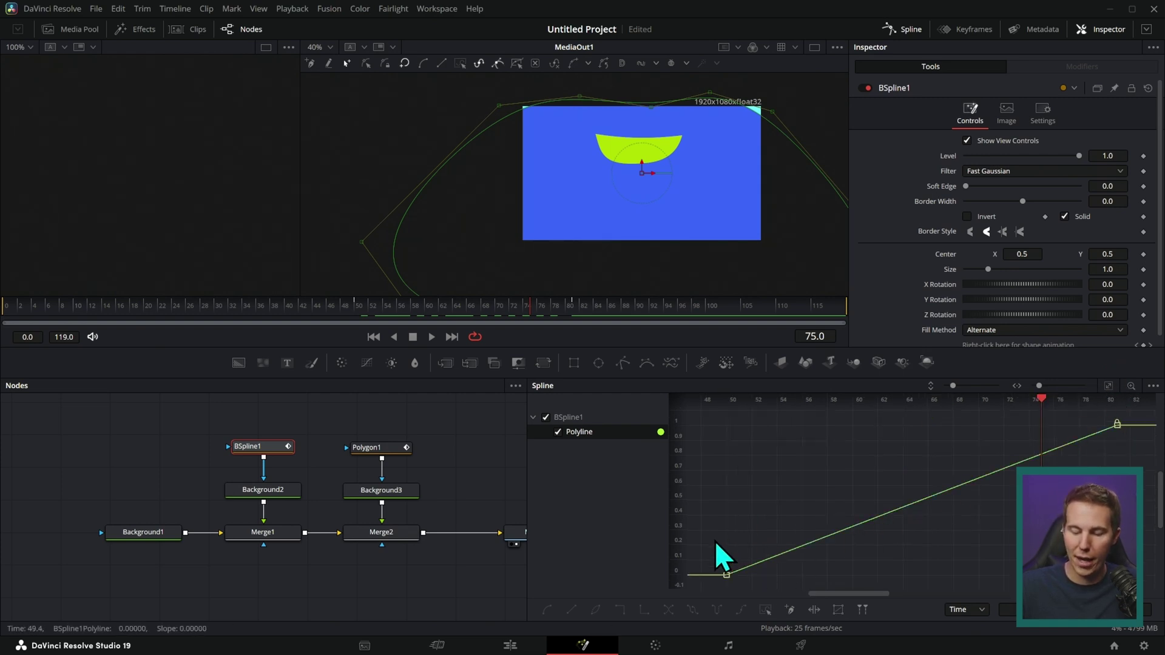
Ease the start of the BSpline1 Polyline curve by extending the first keyframe's handle flat toward about frame 64.
{"action": "left_click_drag", "start_coordinate": [773, 594], "coordinate": [775, 597]}
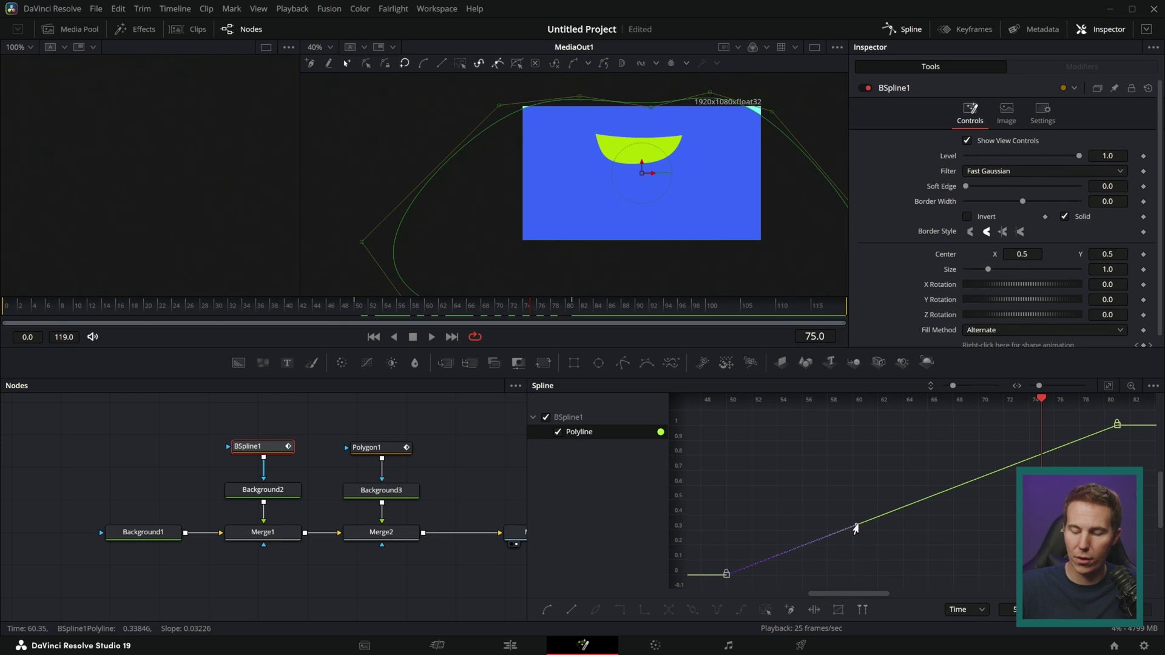
{"action": "left_click_drag", "start_coordinate": [856, 526], "coordinate": [910, 574]}
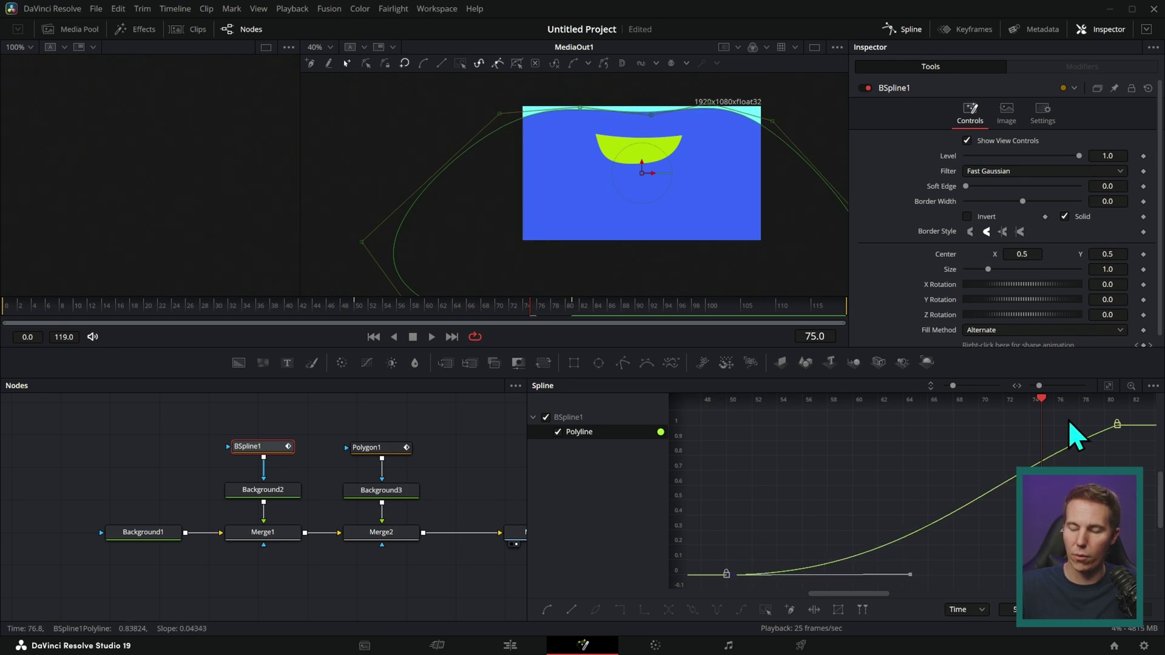
Try a fast start by pointing the first keyframe's handle straight up, play it back, and undo that handle change.
{"action": "left_click_drag", "start_coordinate": [910, 574], "coordinate": [727, 417]}
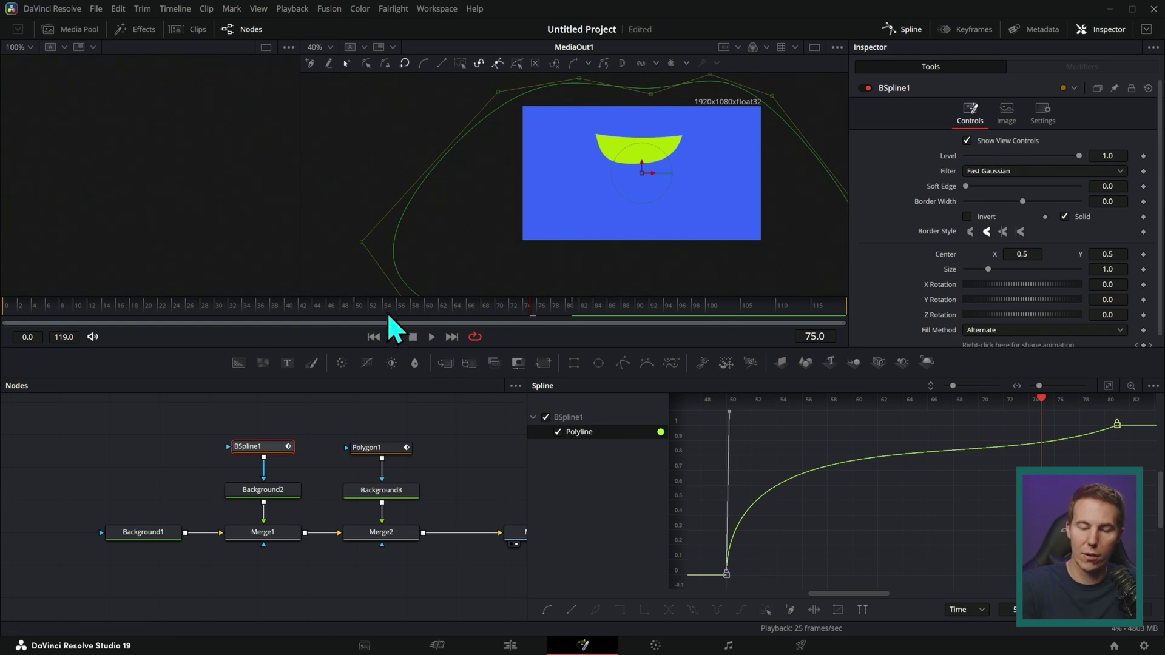
{"action": "key", "text": "space"}
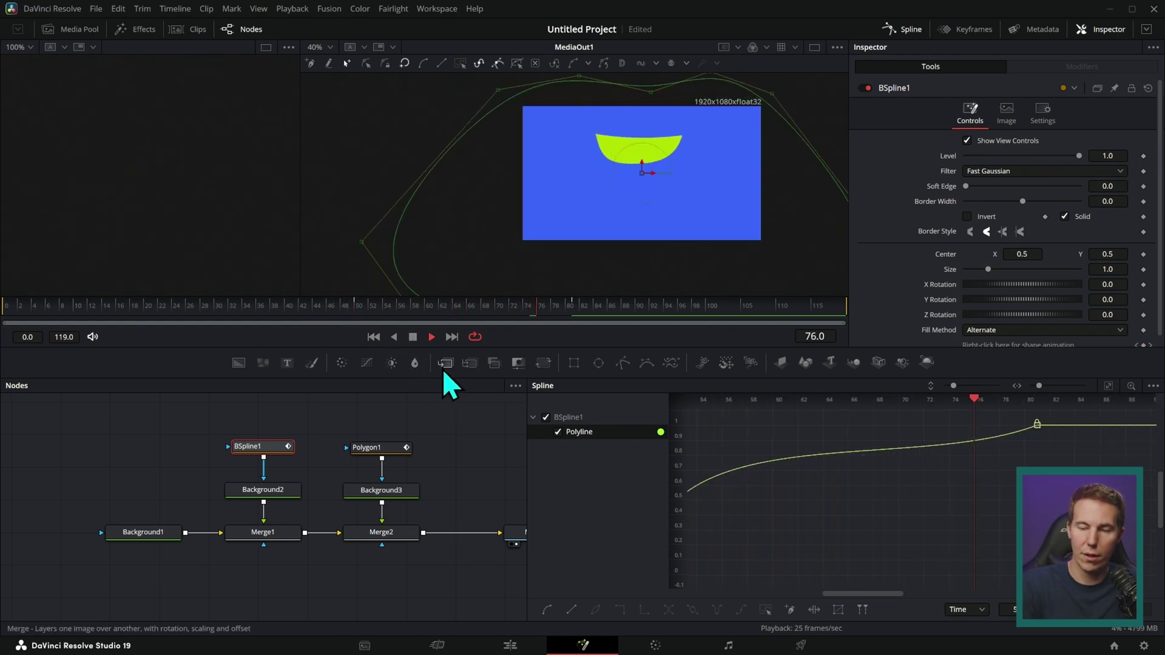
{"action": "key", "text": "space"}
{"action": "left_click", "coordinate": [365, 310]}
{"action": "key", "text": "space"}
{"action": "key", "text": "space"}
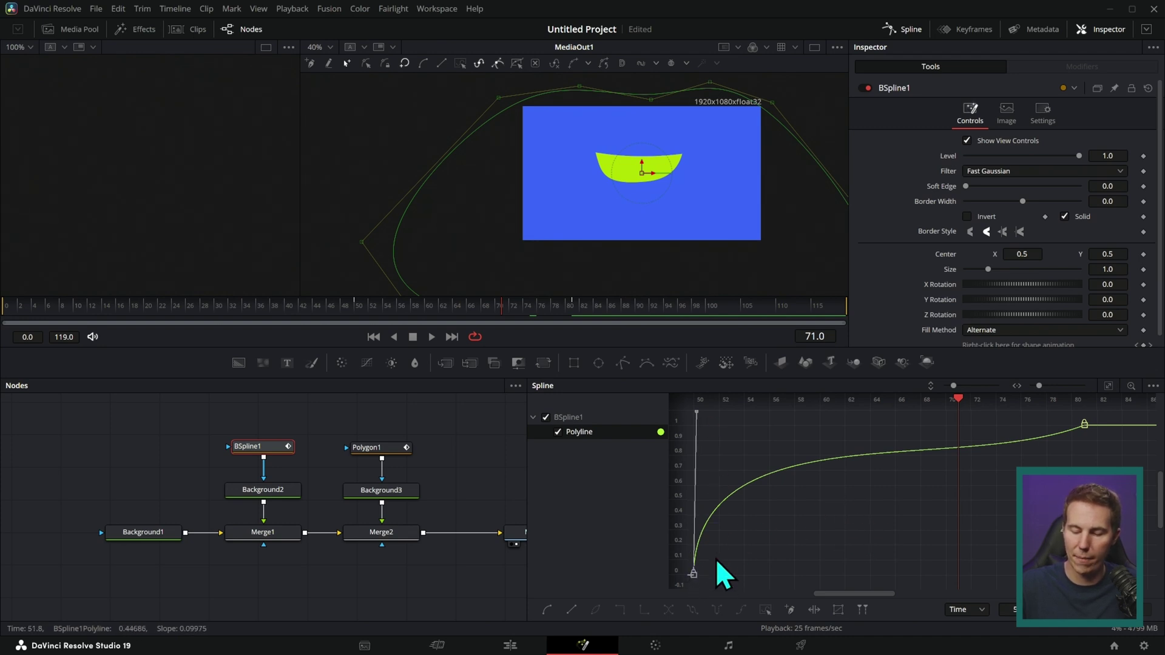
{"action": "key", "text": "ctrl+z"}
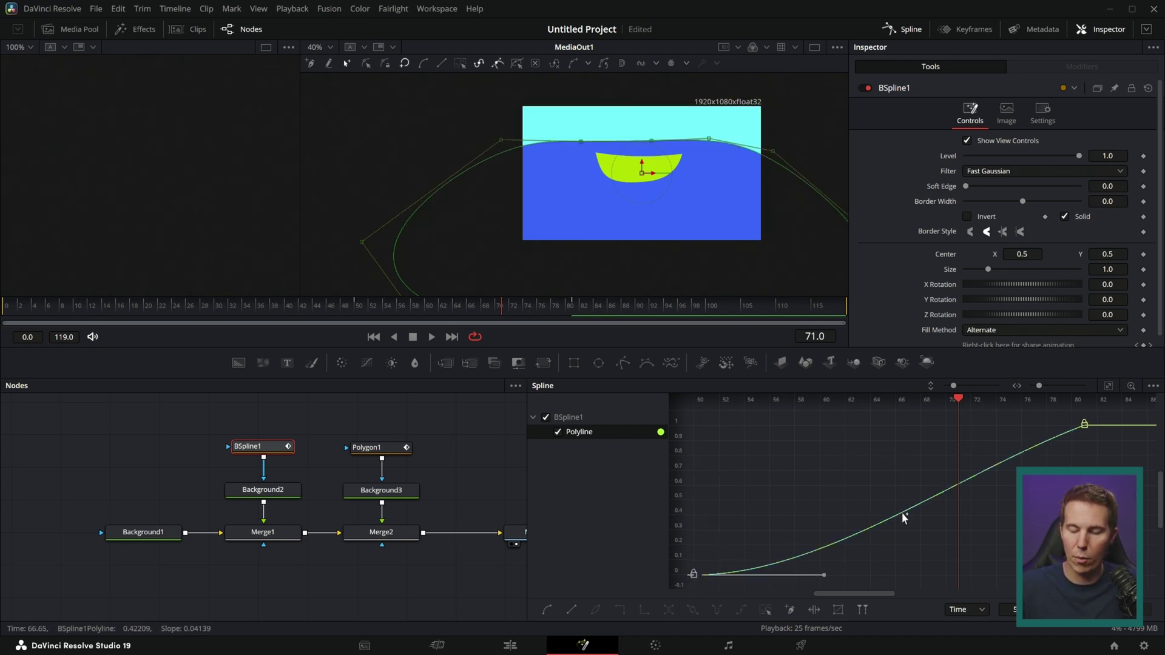
Play back the eased water animation from about frame 53 and check the Spline editor's display options.
{"action": "left_click", "coordinate": [376, 310]}
{"action": "key", "text": "space"}
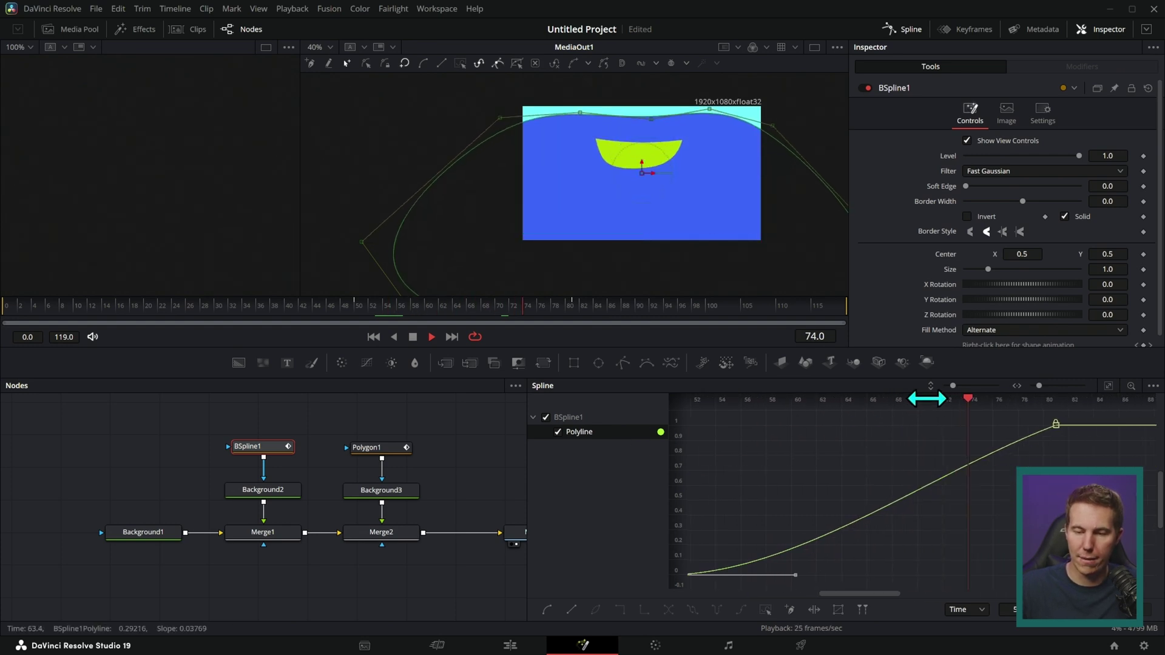
{"action": "key", "text": "space"}
{"action": "left_click", "coordinate": [1153, 387]}
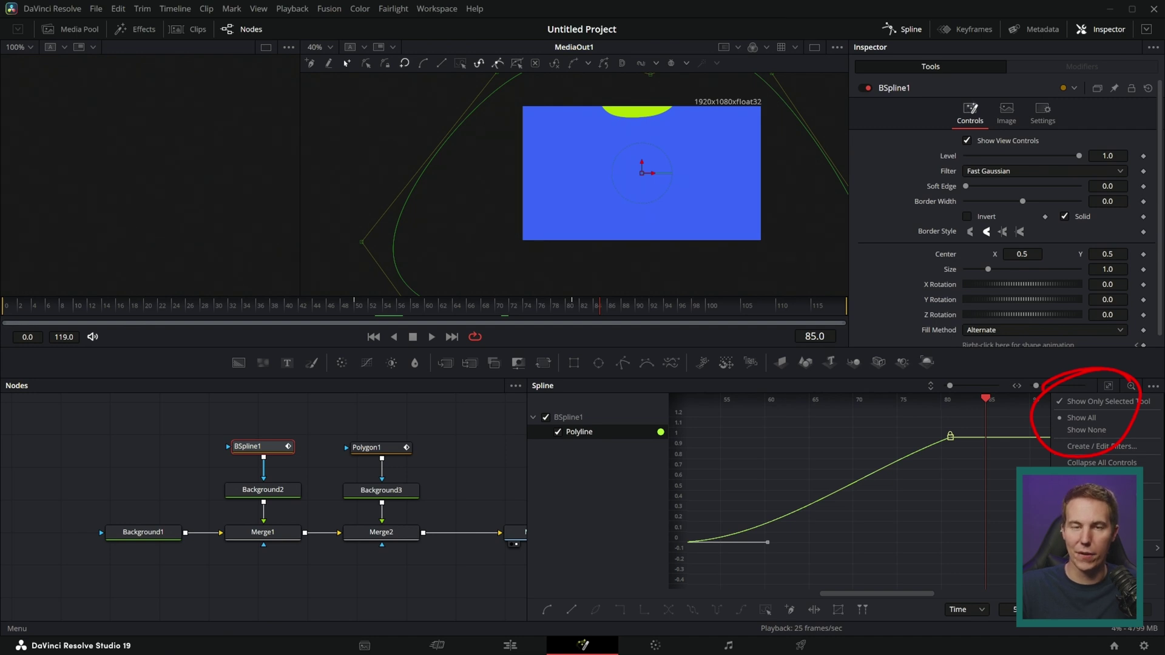
Move the last BSpline1 keyframe to about frame 70 and reshape its incoming handle so the curve ends steeply.
{"action": "mouse_move", "coordinate": [967, 418]}
{"action": "left_mouse_down"}
{"action": "mouse_move", "coordinate": [920, 477]}
{"action": "mouse_move", "coordinate": [946, 444]}
{"action": "mouse_move", "coordinate": [945, 464]}
{"action": "mouse_move", "coordinate": [851, 471]}
{"action": "mouse_move", "coordinate": [877, 471]}
{"action": "mouse_move", "coordinate": [861, 476]}
{"action": "left_mouse_up"}
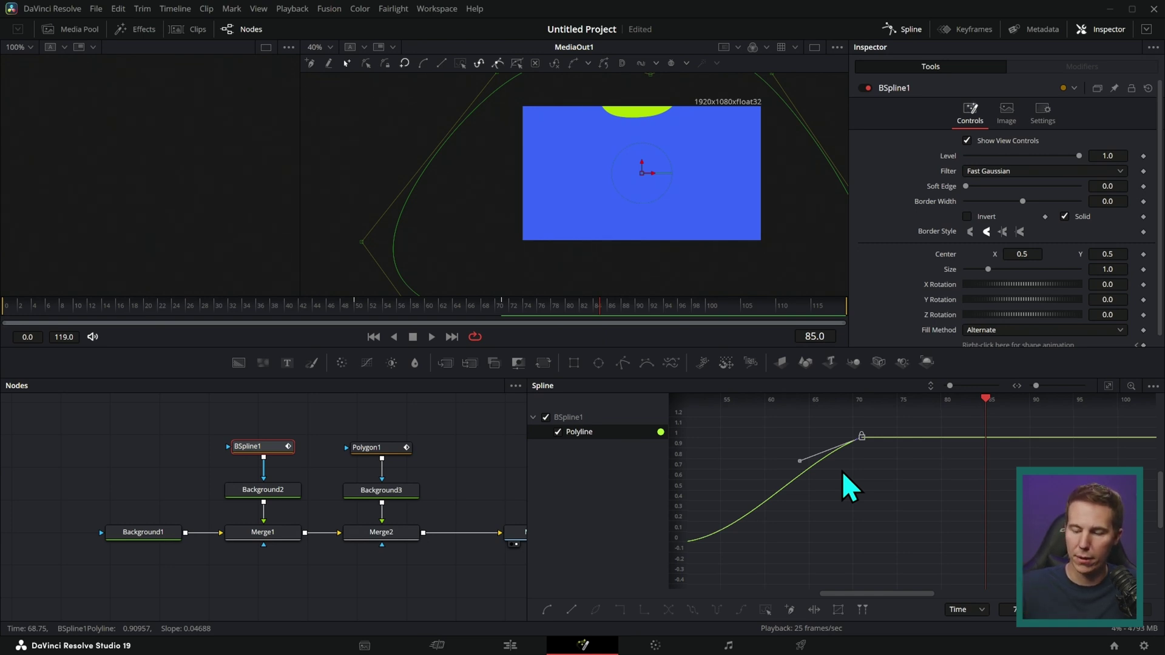
{"action": "left_click_drag", "start_coordinate": [799, 461], "coordinate": [778, 438]}
{"action": "left_click_drag", "start_coordinate": [846, 468], "coordinate": [945, 465]}
{"action": "left_click_drag", "start_coordinate": [876, 435], "coordinate": [817, 425]}
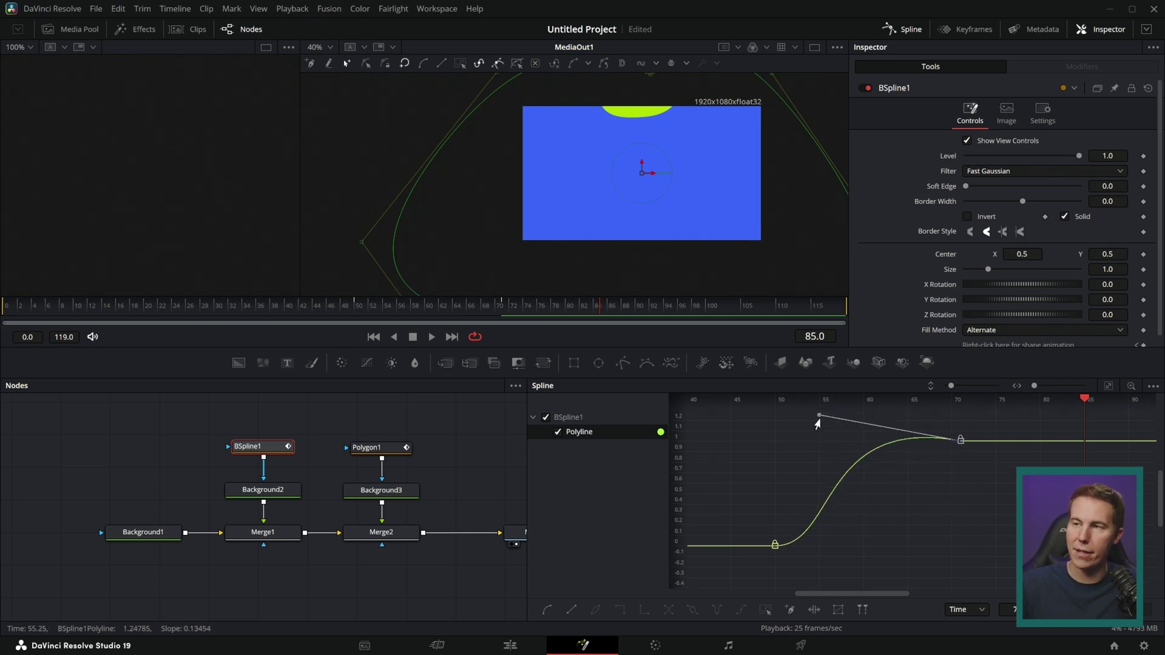
Close the Spline editor and bring back the Keyframes editor.
{"action": "left_click", "coordinate": [964, 29]}
{"action": "left_click", "coordinate": [910, 29]}
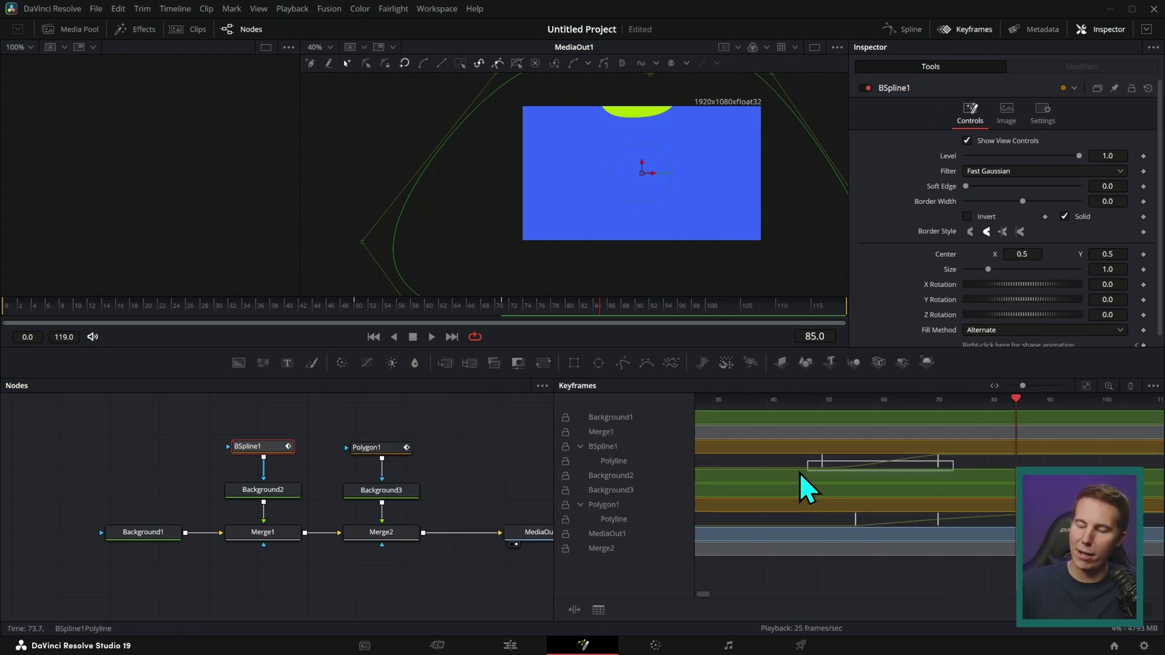